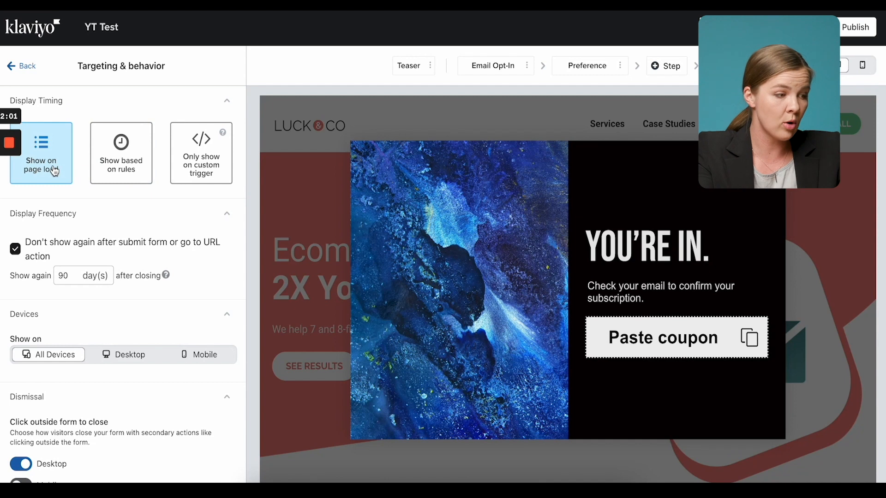
Set the form's display timing to be rule-based, showing 5 seconds after page load
left_click(122, 150)
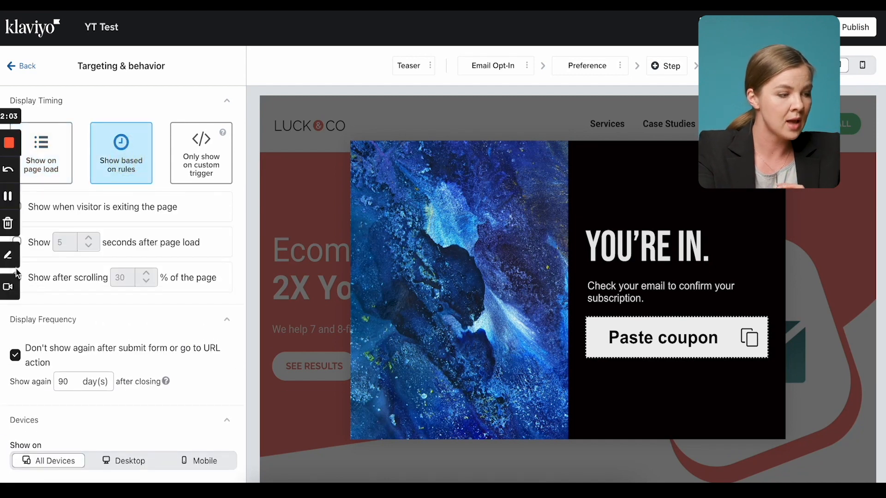
left_click(29, 248)
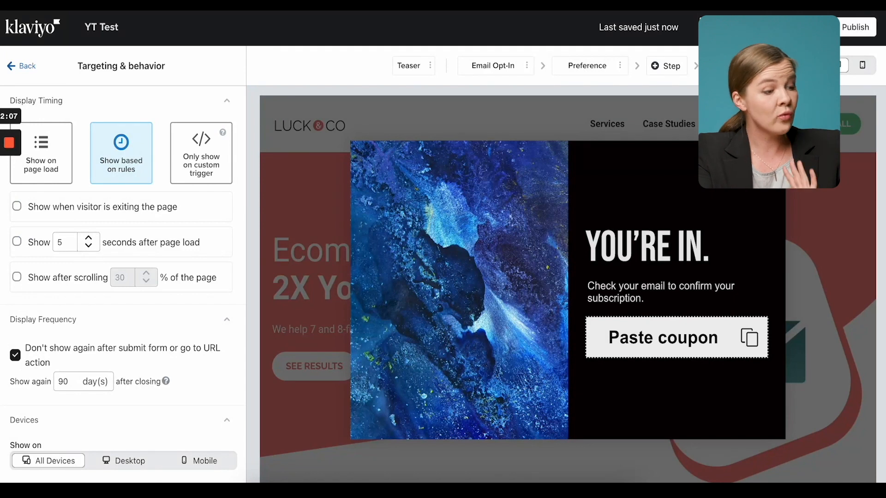
left_click(30, 243)
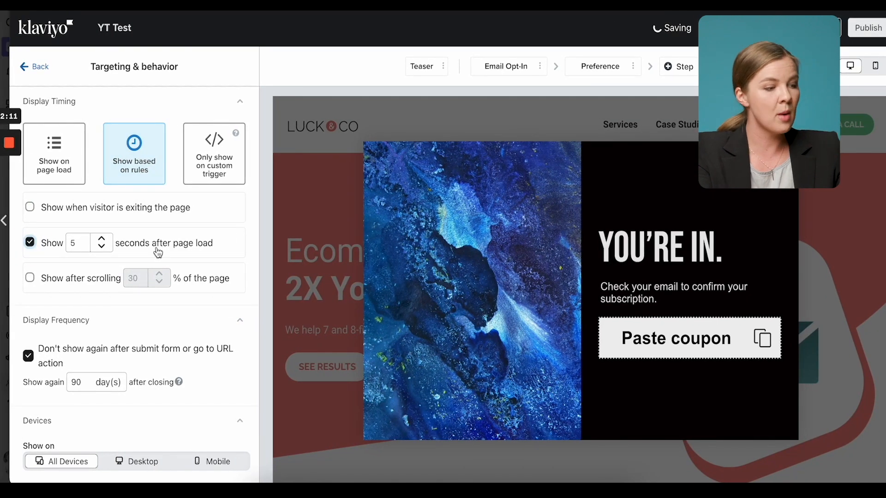
Set the form to show again 14 days after closing
scroll(55, 403, "down", 2)
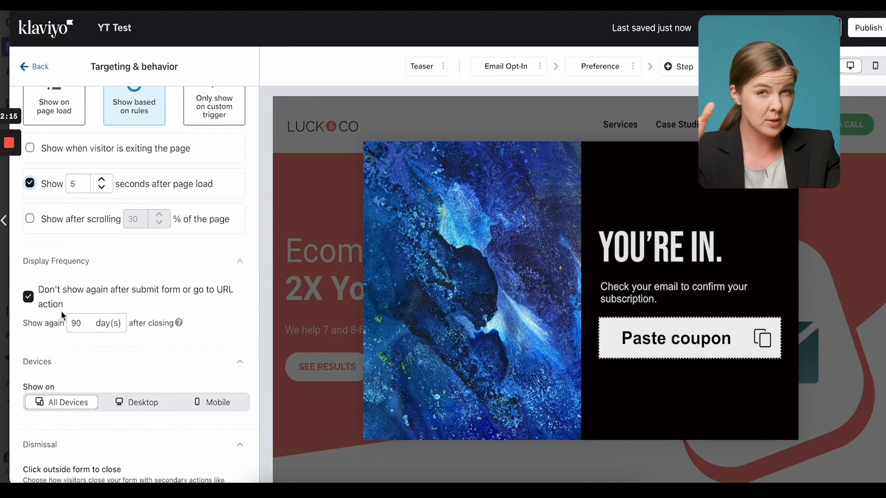
left_click_drag(93, 328, 58, 319)
type("14")
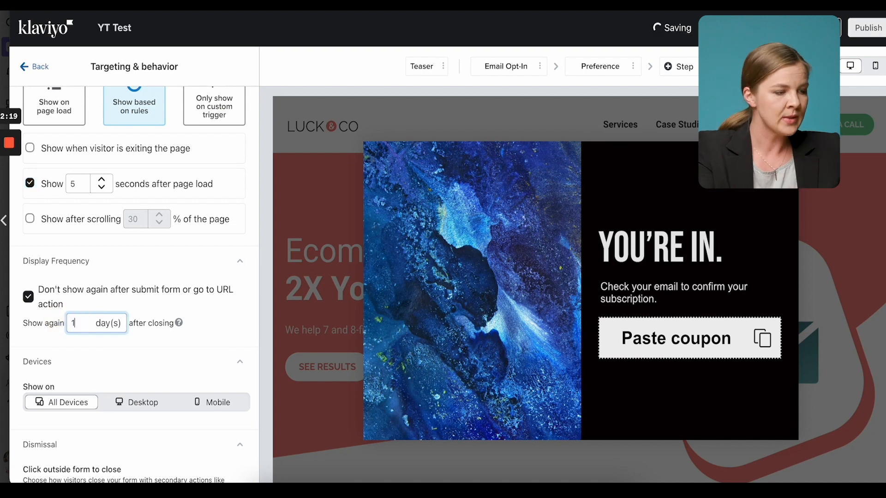
Review the form's device, dismissal and targeting settings, and return to the form overview
scroll(119, 367, "down", 1)
scroll(118, 367, "down", 3)
scroll(73, 290, "down", 3)
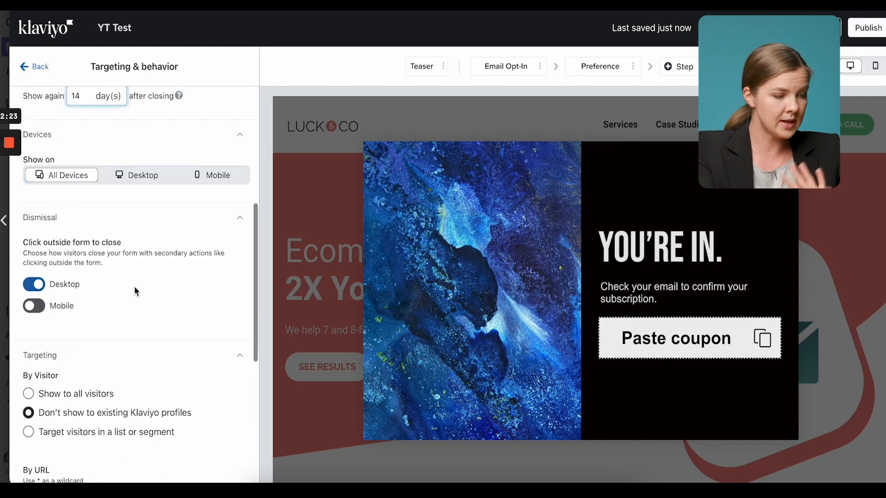
scroll(135, 287, "down", 5)
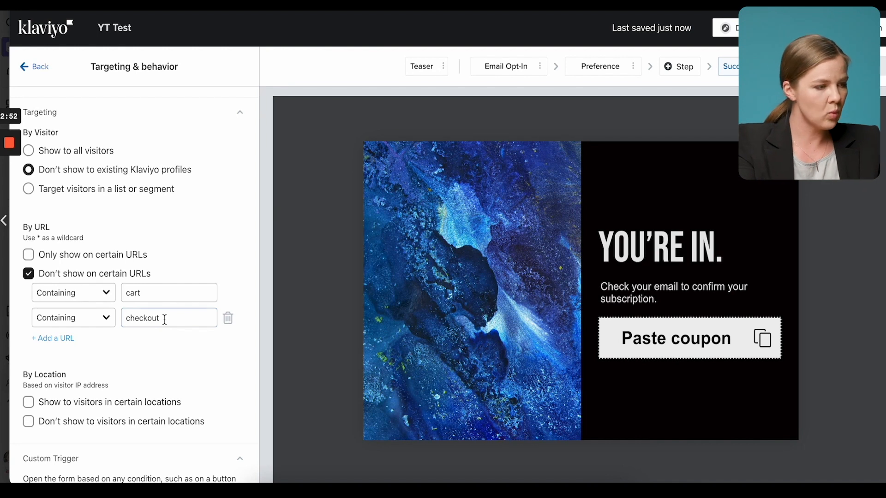
left_click(38, 67)
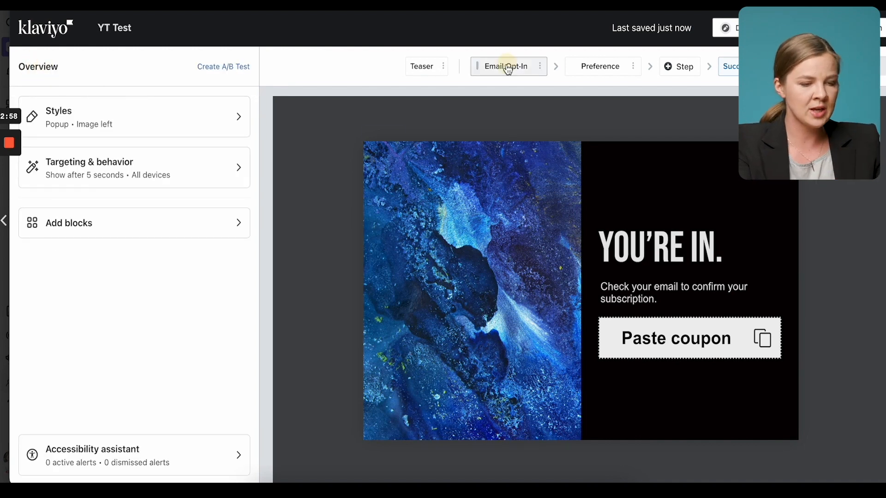
Inspect the Continue button on the Email Opt-In step and the lists its submissions can go to
left_click(504, 66)
left_click(696, 387)
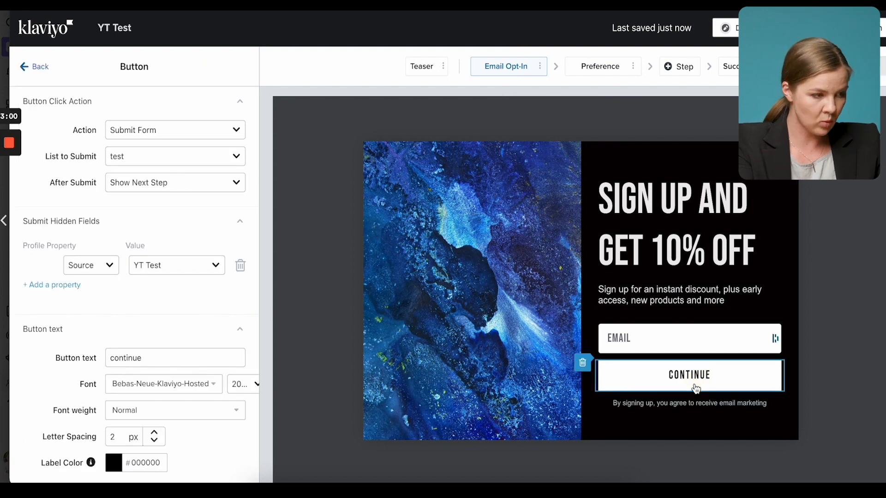
left_click(180, 157)
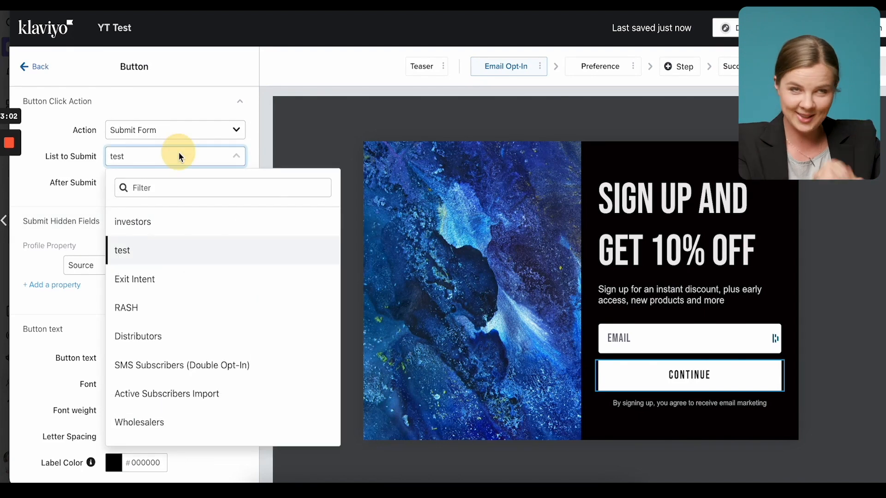
left_click(180, 157)
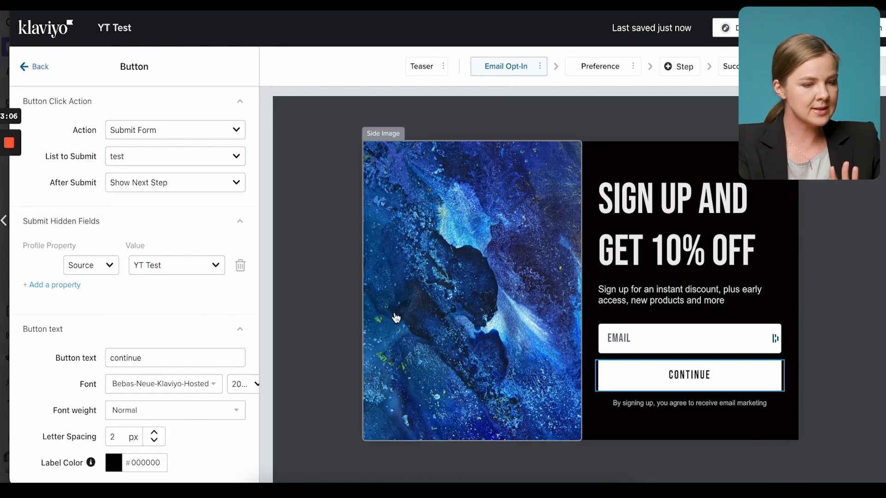
Inspect the Preference step's radio buttons, checking the profile property and the Stars and Planets options
left_click(598, 74)
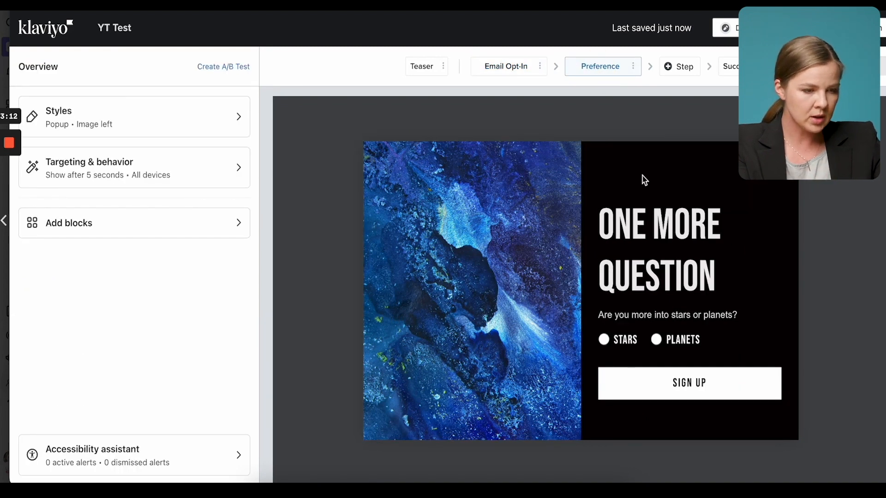
left_click(648, 338)
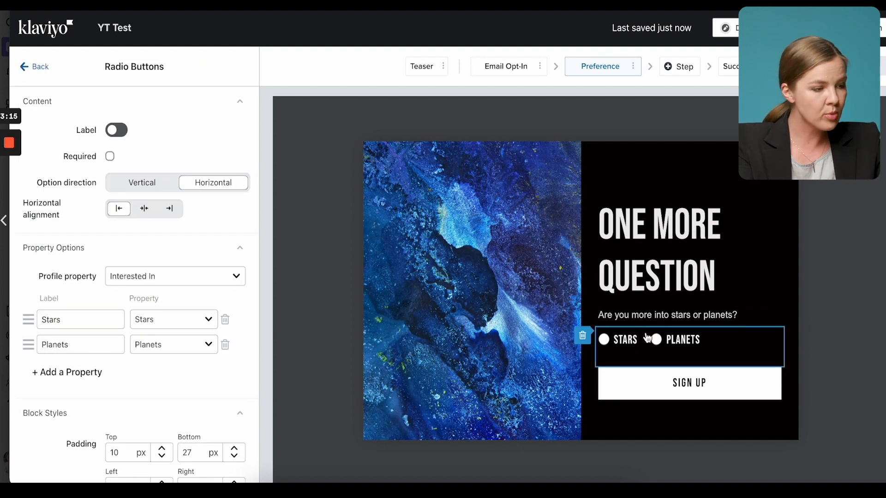
scroll(50, 325, "down", 3)
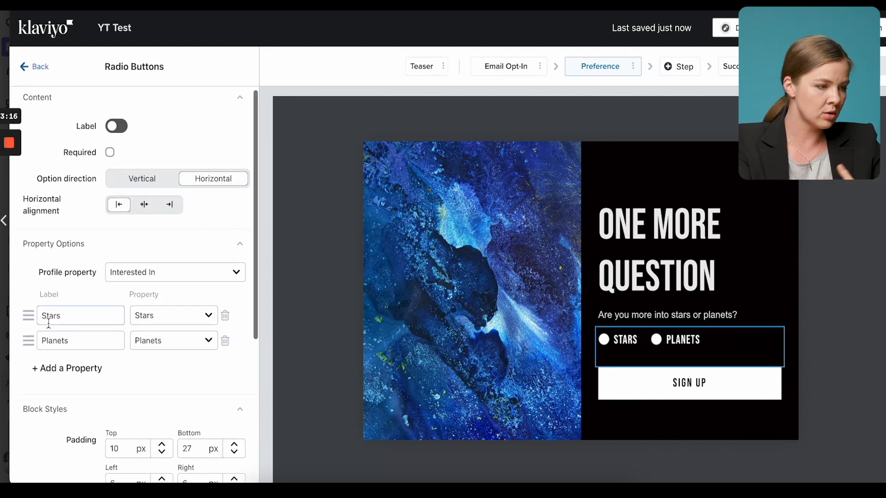
double_click(59, 251)
double_click(70, 277)
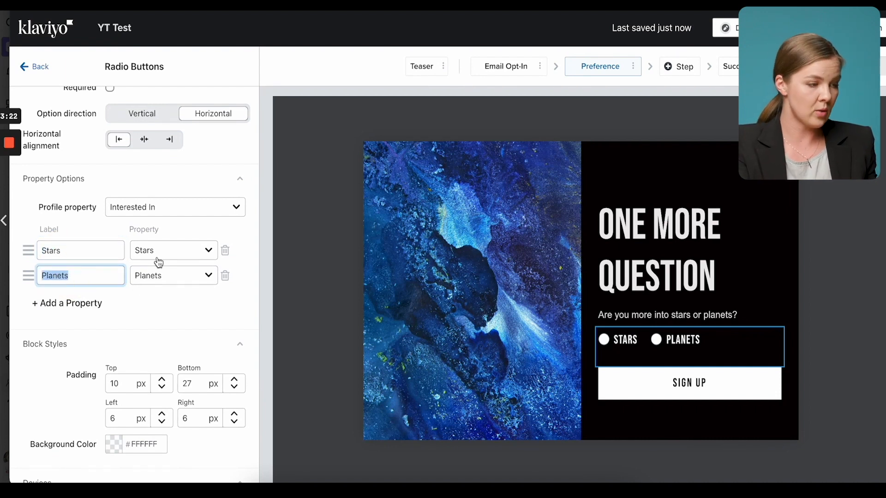
left_click(123, 325)
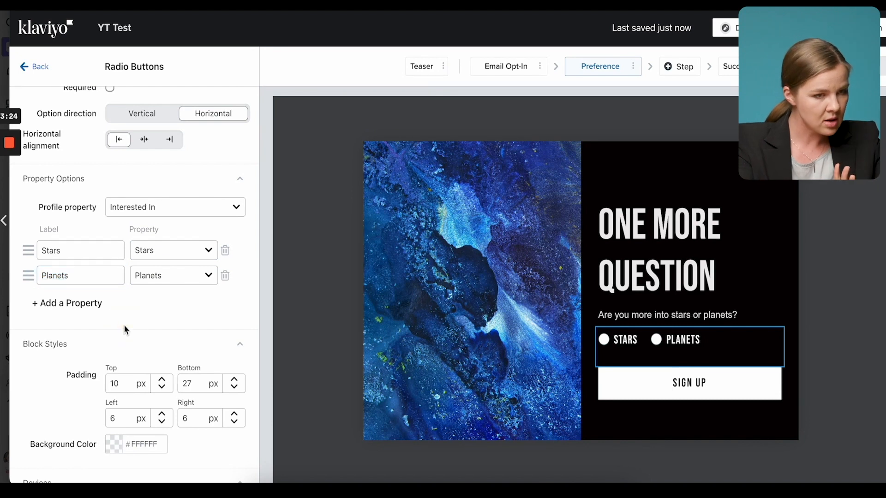
Change the coupon on the Success step to a unique Shopify coupon using Welcome15
left_click(729, 66)
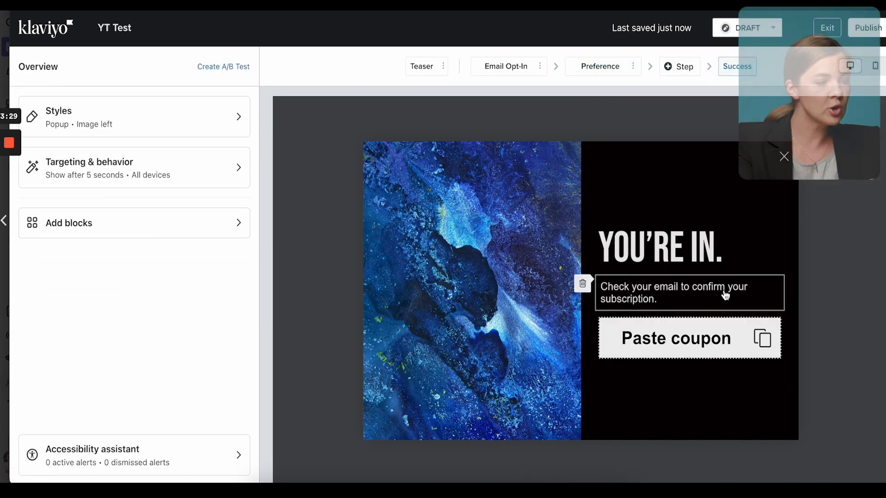
left_click(694, 347)
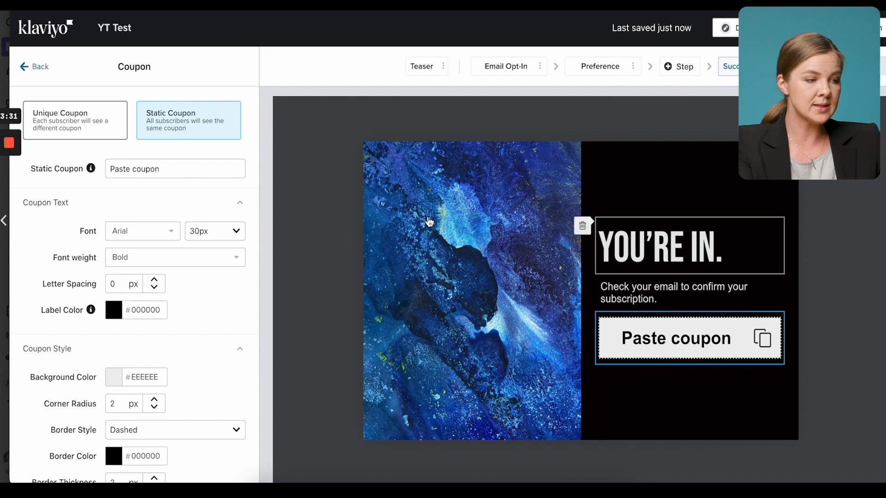
left_click(81, 129)
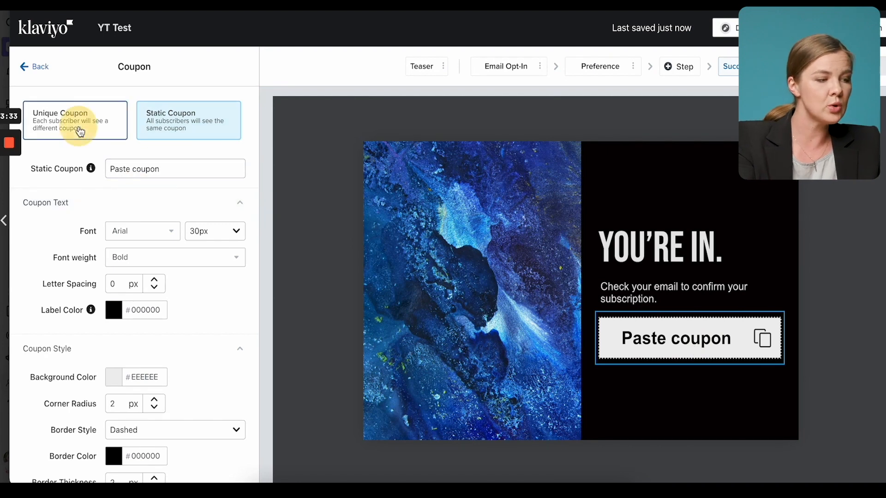
left_click(155, 195)
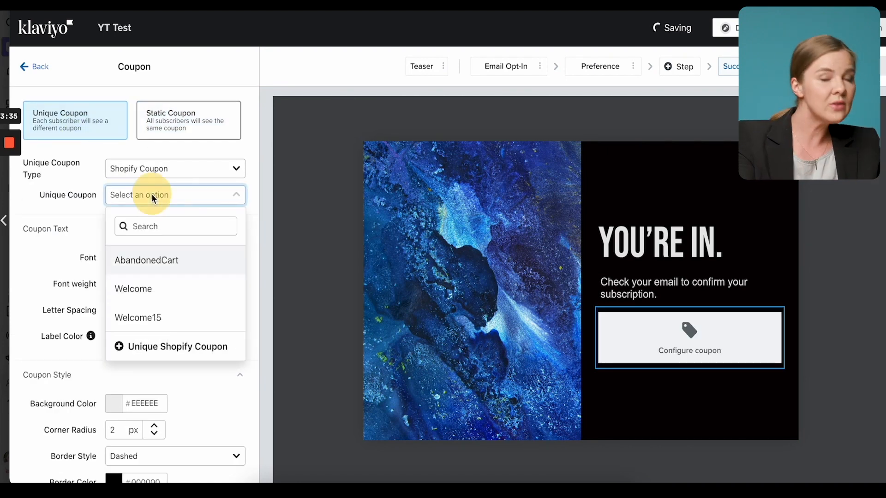
left_click(154, 318)
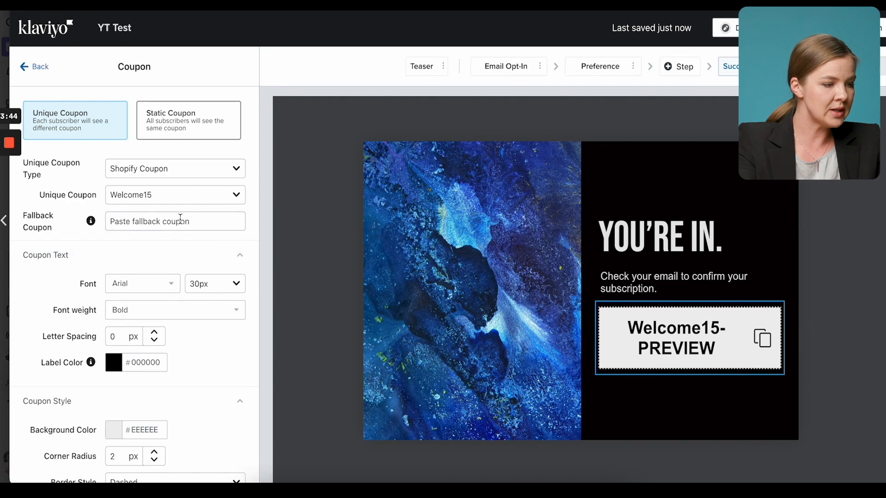
Set the fallback coupon to SIGNUP15 and return to the form overview
left_click(153, 222)
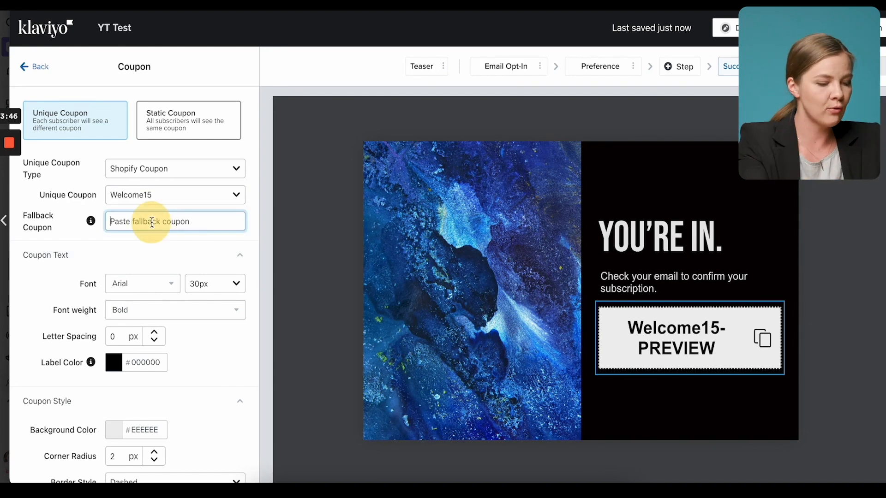
type("SIG")
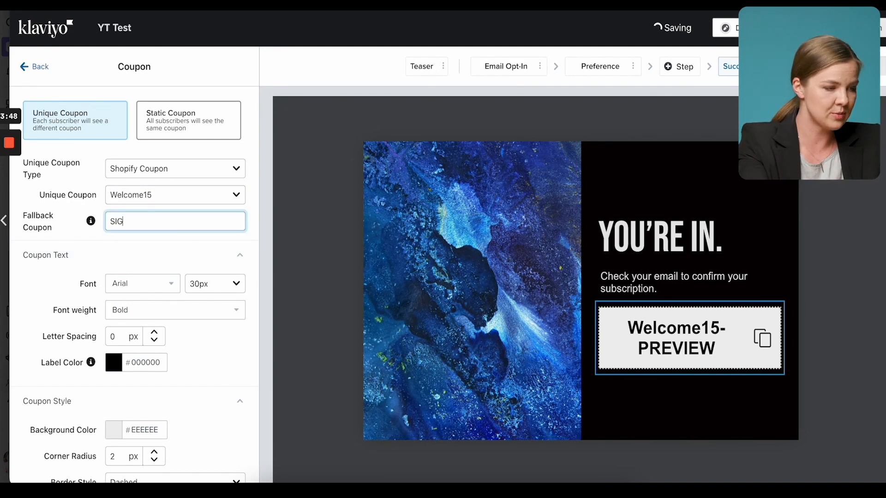
type("NUP15")
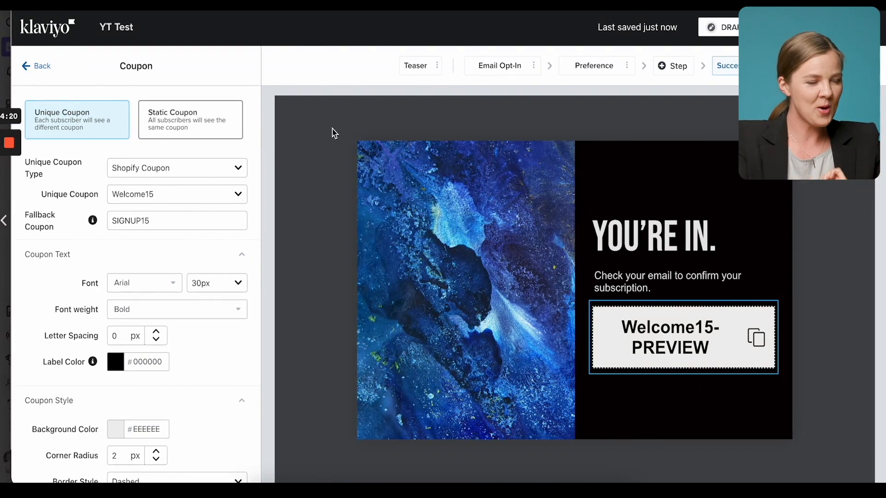
left_click(40, 66)
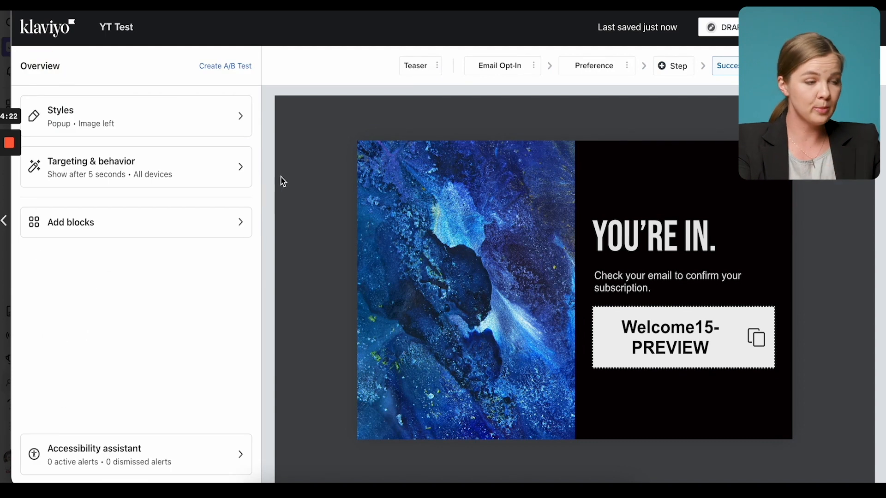
Start an A/B test for the form and name it "10% vs 15%"
left_click(223, 67)
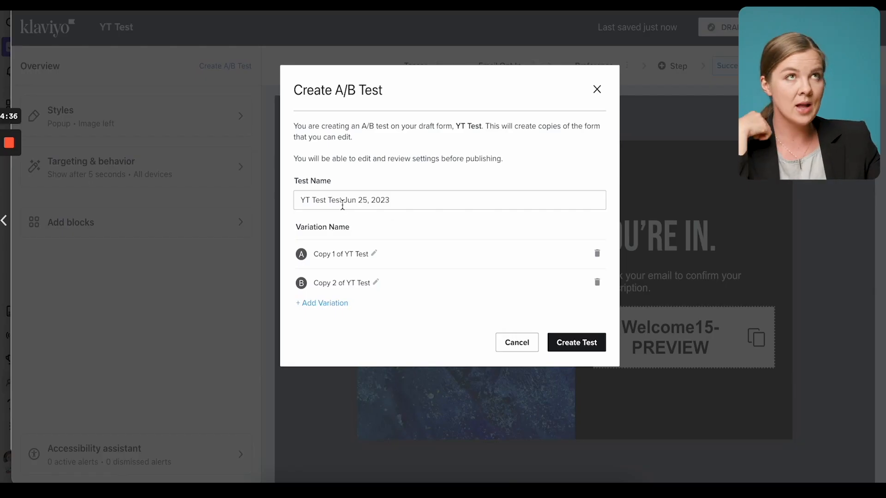
triple_click(342, 201)
type("YT Test")
key("ctrl+a")
type("10% vs 15%")
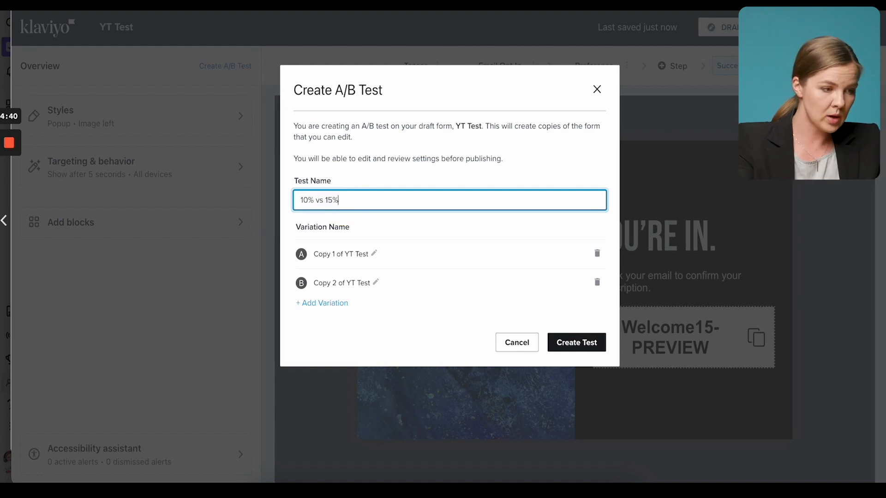
left_click(418, 229)
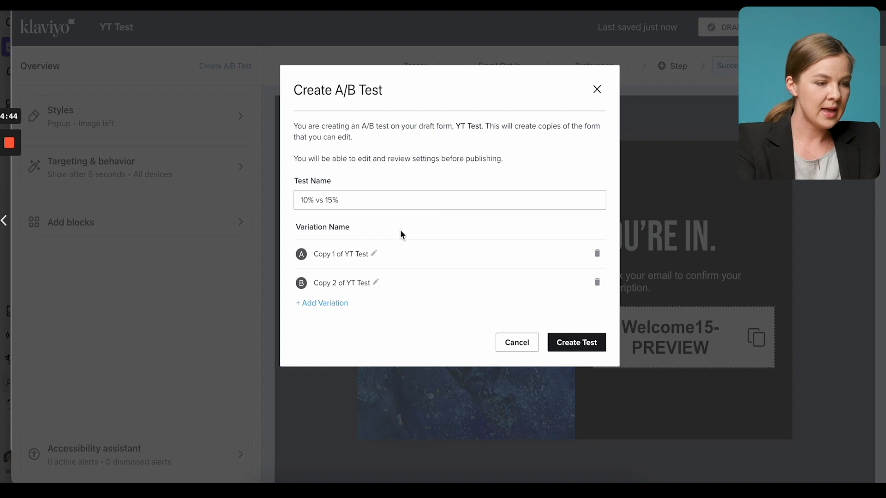
Rename variation A of the test as "10% off"
left_click(375, 253)
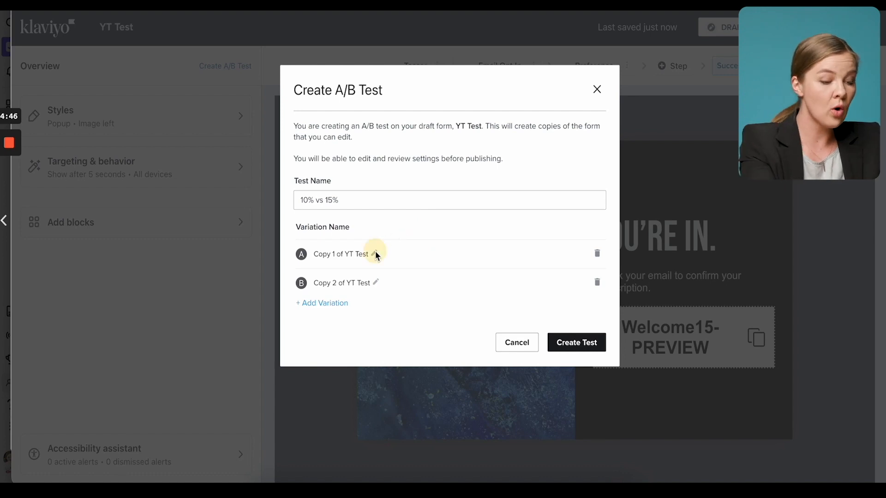
key("ctrl+a")
type("10")
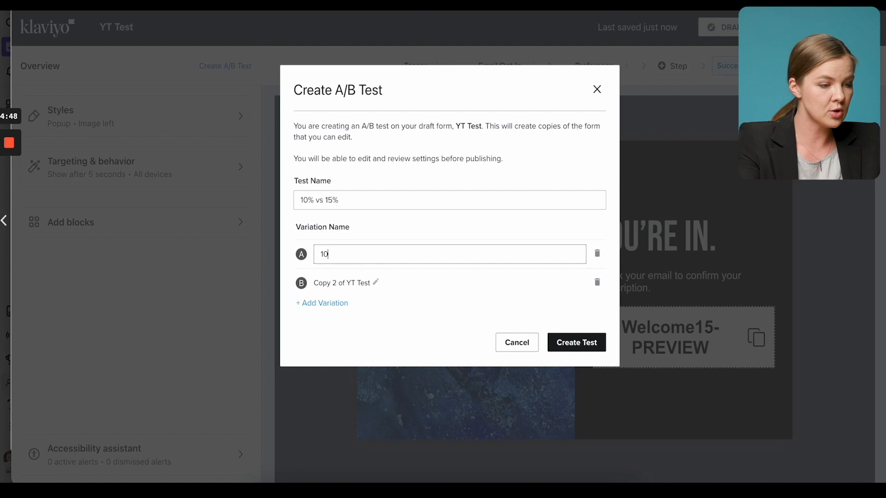
key("Return")
Rename variation B as "15% off" and create the A/B test
left_click(375, 279)
triple_click(364, 281)
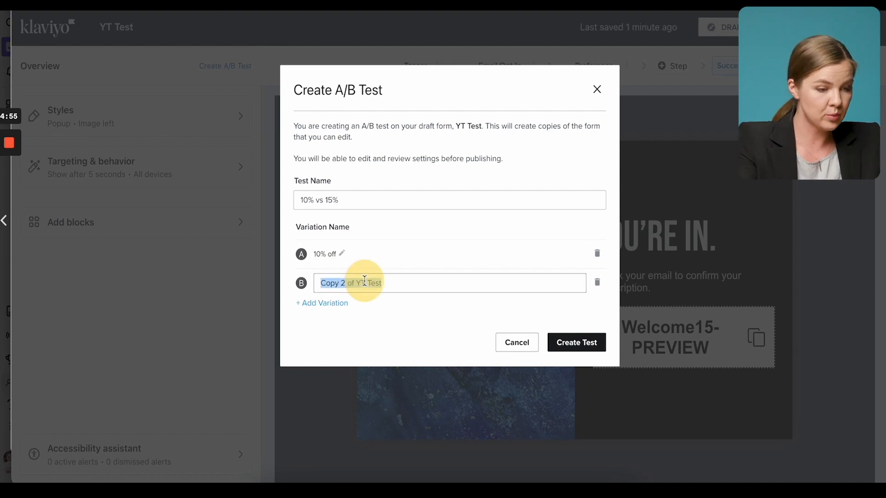
type("15")
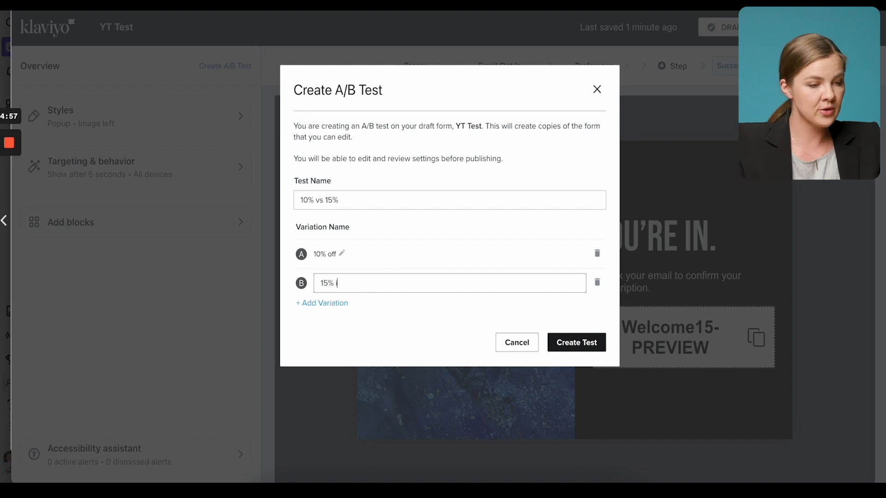
left_click(574, 350)
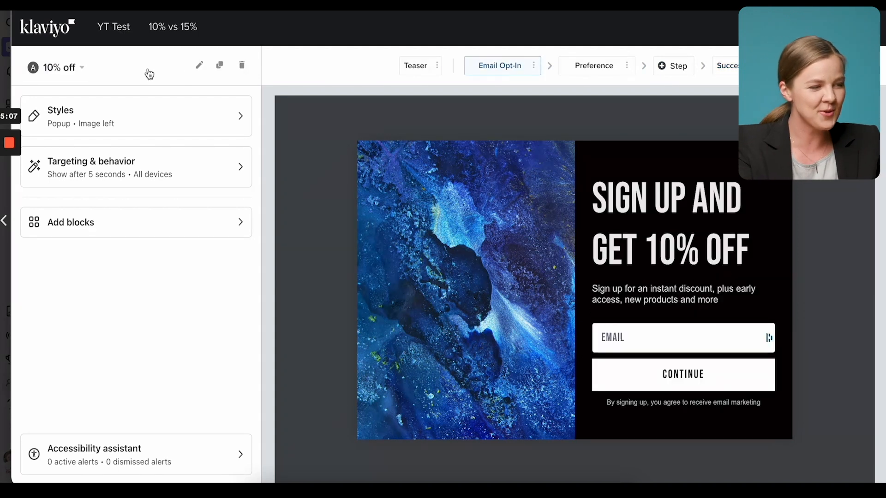
left_click(67, 77)
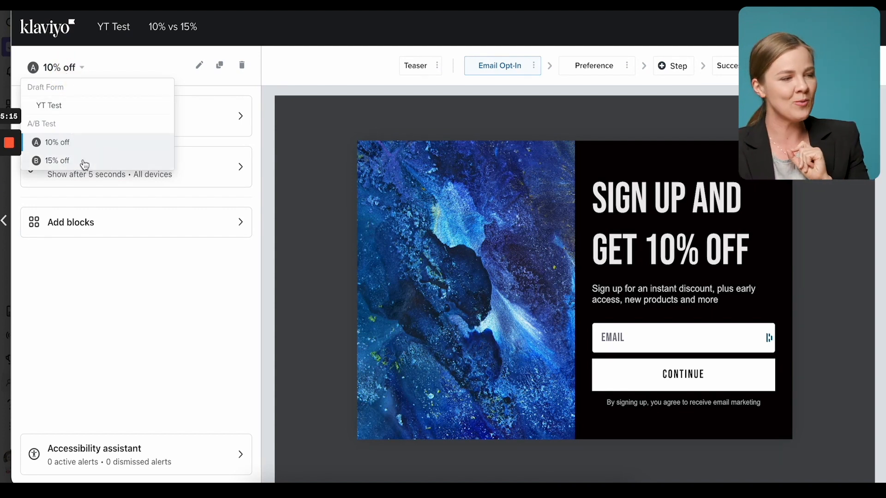
left_click(99, 74)
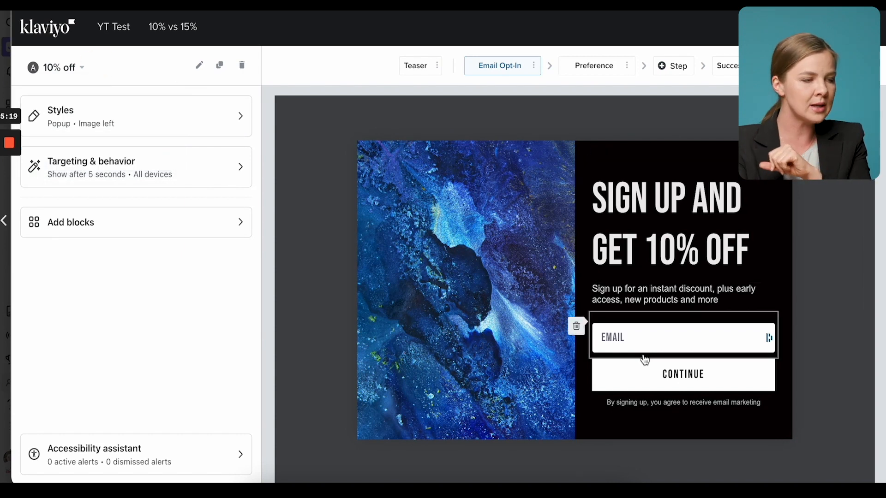
Switch the form editor from variation A to variation B, "15% off"
left_click(64, 69)
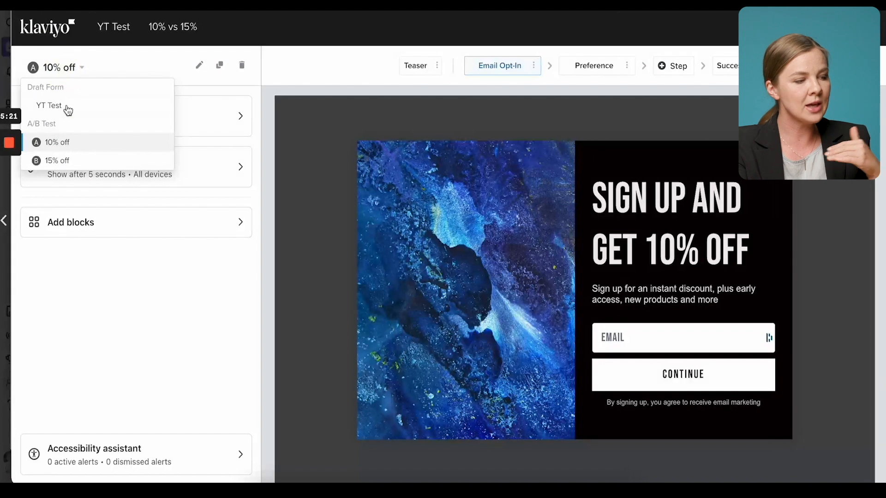
left_click(67, 163)
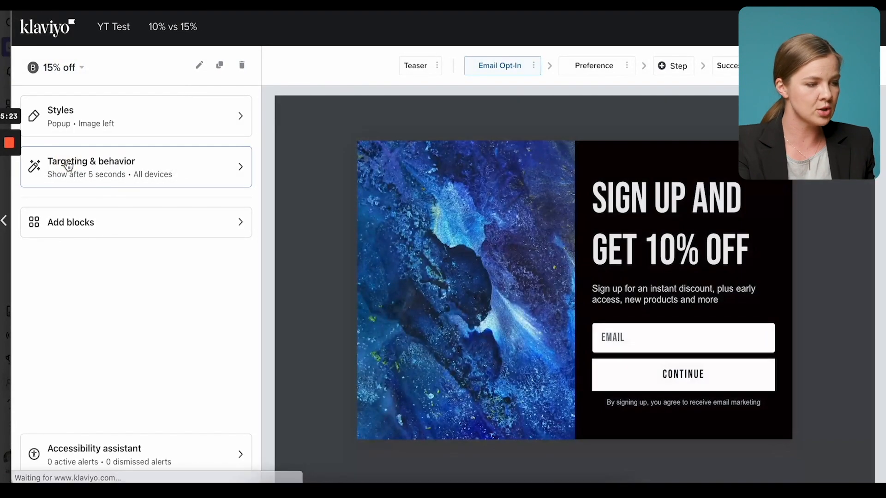
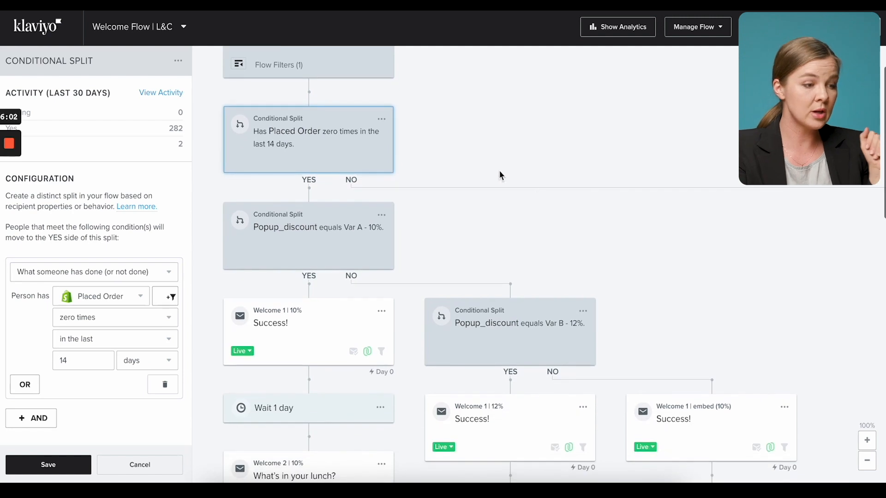
Review and save the welcome flow's "Popup_discount equals Var A - 10%" split, and view the Welcome 1 | 10% email on its YES branch
scroll(346, 131, "down", 1)
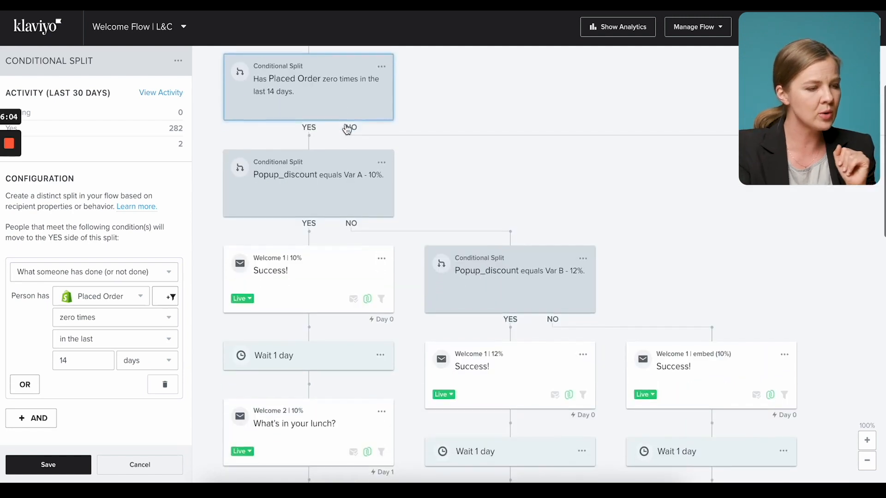
left_click(324, 188)
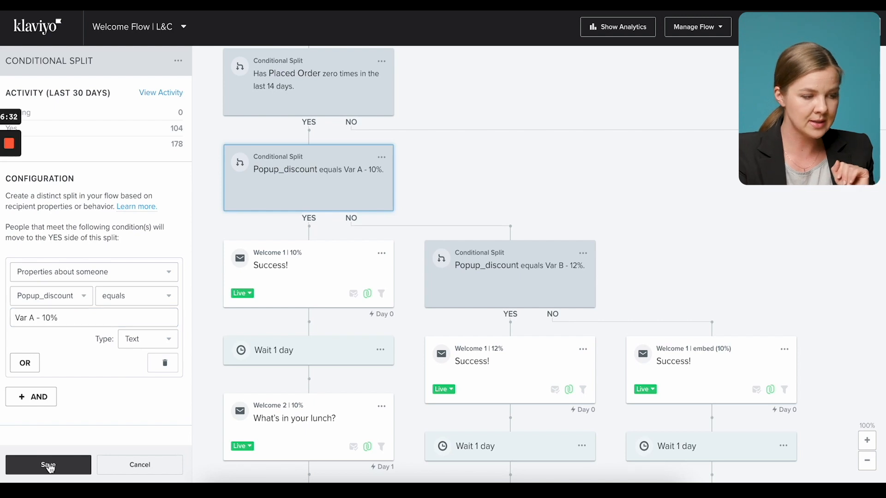
left_click(49, 467)
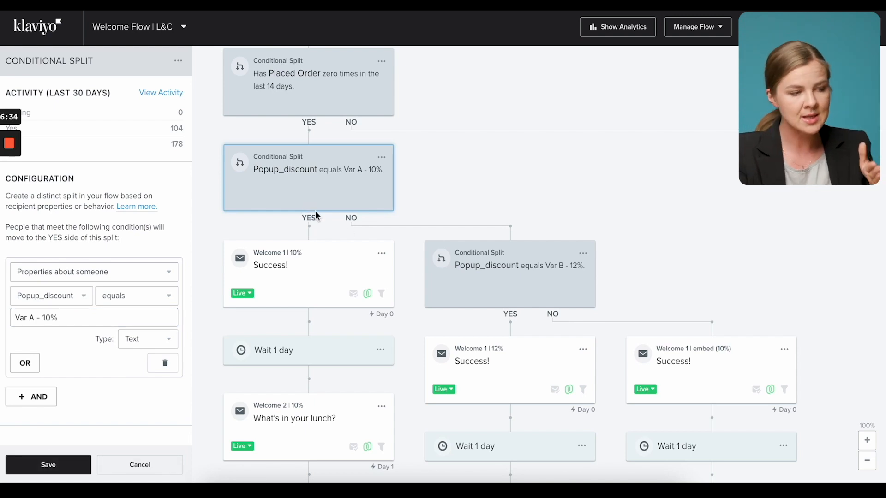
left_click(287, 295)
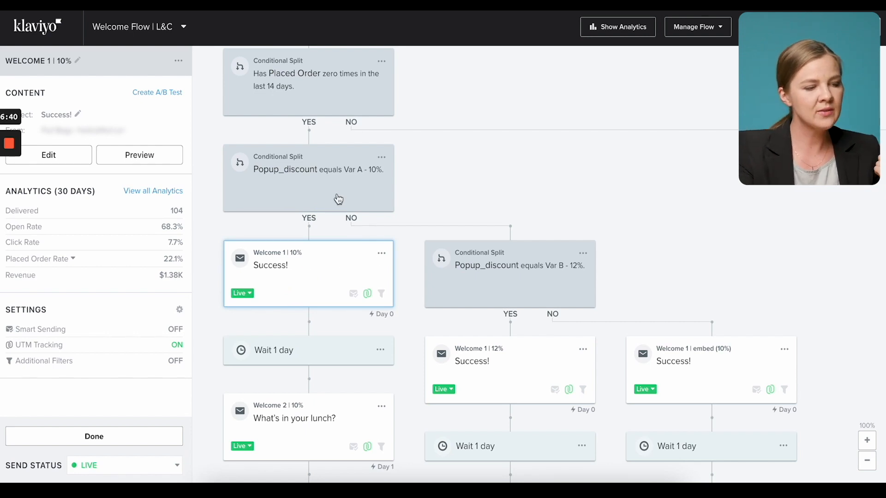
Review and save the "Popup_discount equals Var B - 12%" split, and view the Welcome 1 | 12% and Welcome 1 | embed (10%) emails under it
left_click(529, 295)
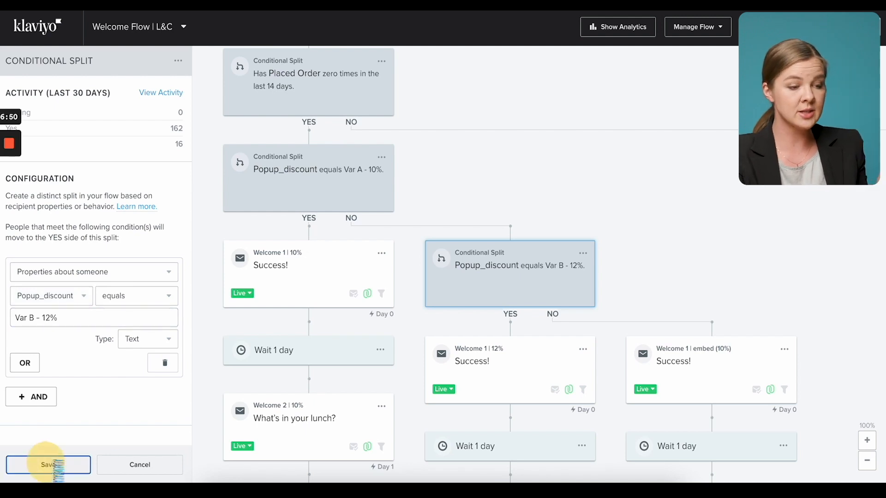
left_click(47, 466)
left_click(490, 371)
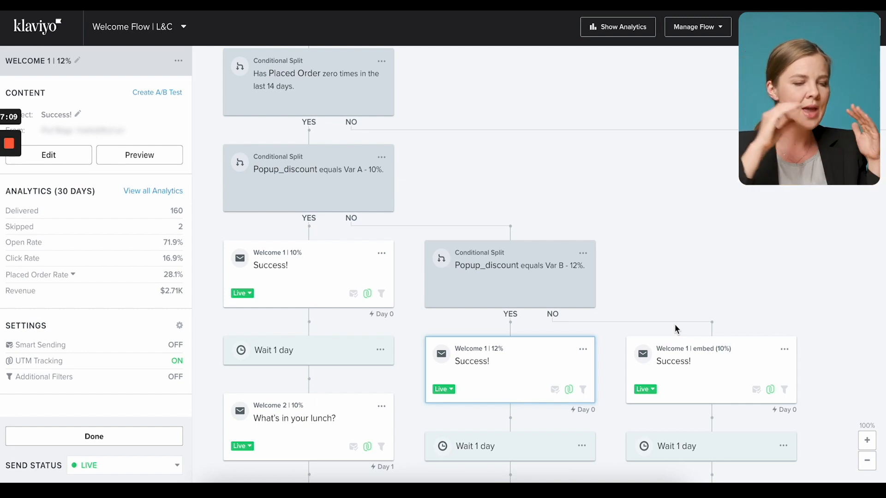
scroll(675, 325, "down", 1)
left_click(709, 353)
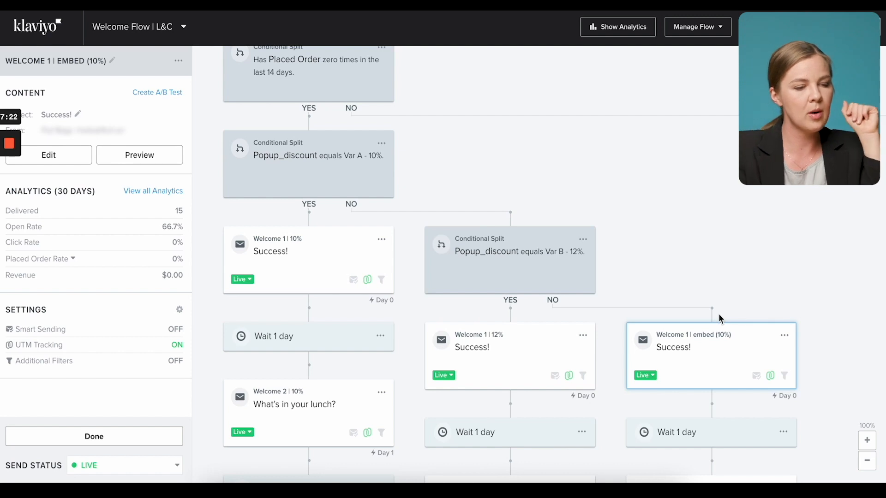
scroll(729, 247, "down", 2)
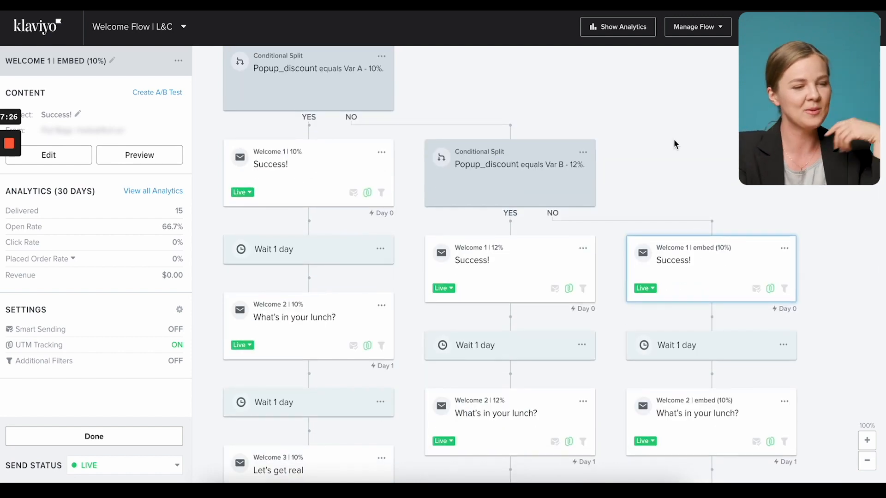
scroll(674, 141, "up", 3)
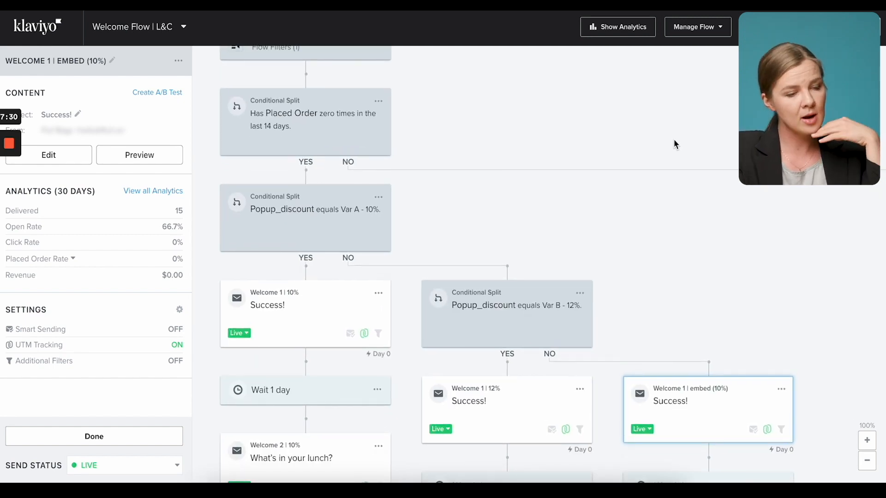
scroll(675, 144, "down", 1)
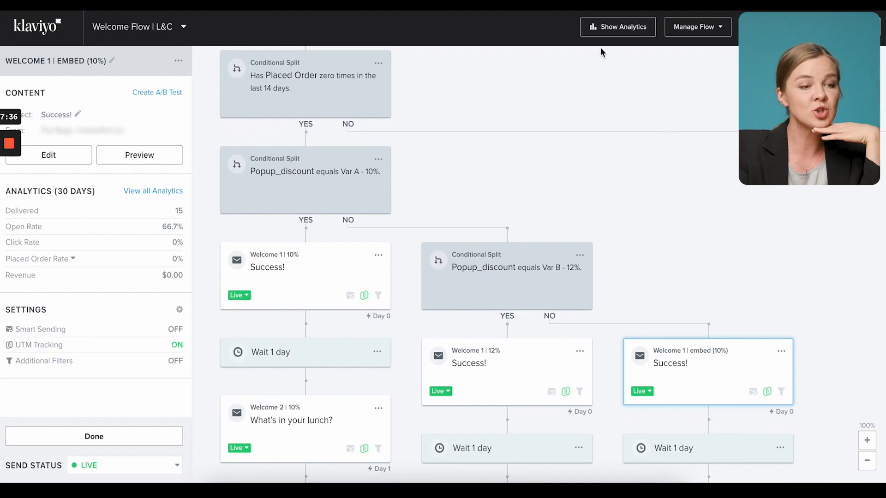
Show the flow's analytics and compare the performance of the 10%, 12% and embed Welcome 1 emails
left_click(603, 30)
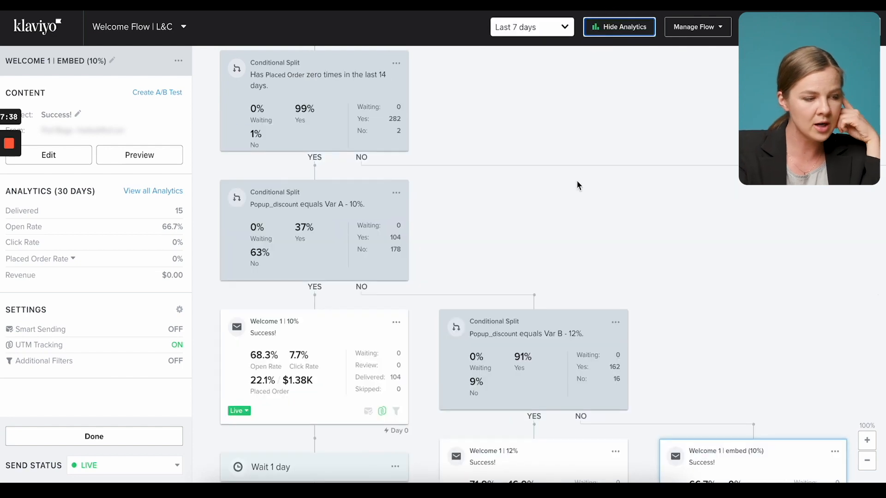
scroll(579, 178, "down", 4)
left_click(292, 163)
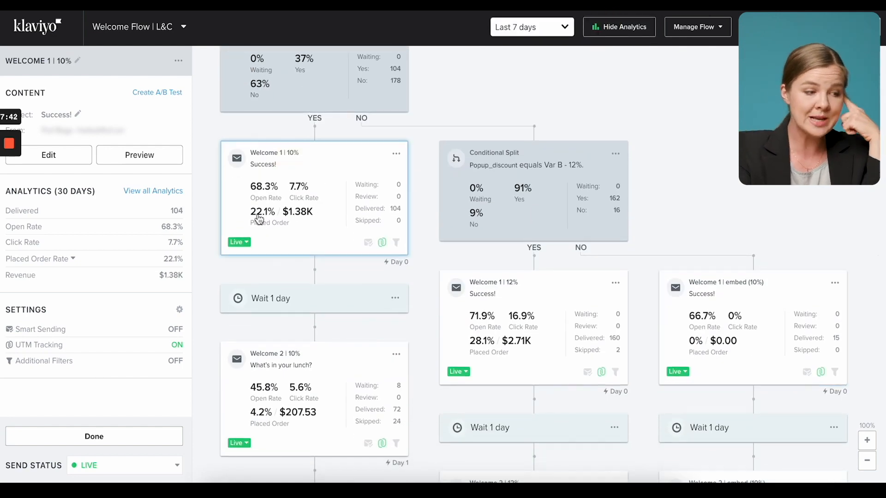
scroll(263, 222, "down", 1)
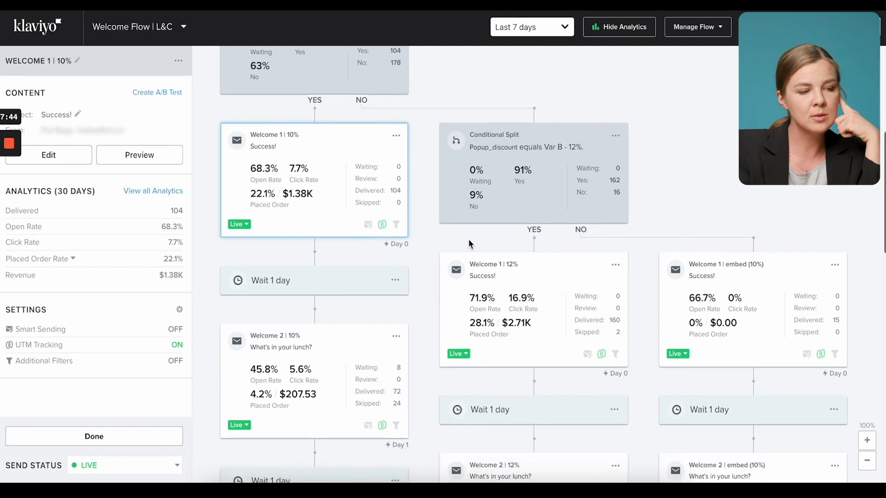
left_click(515, 283)
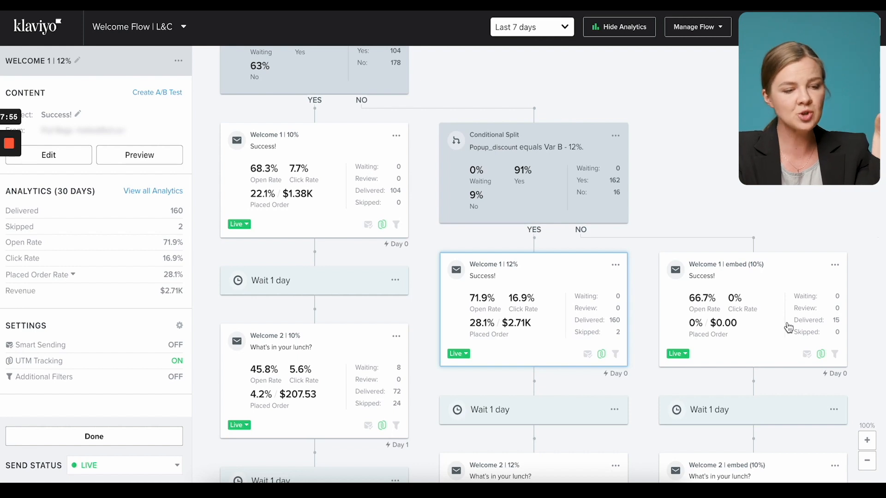
left_click(747, 293)
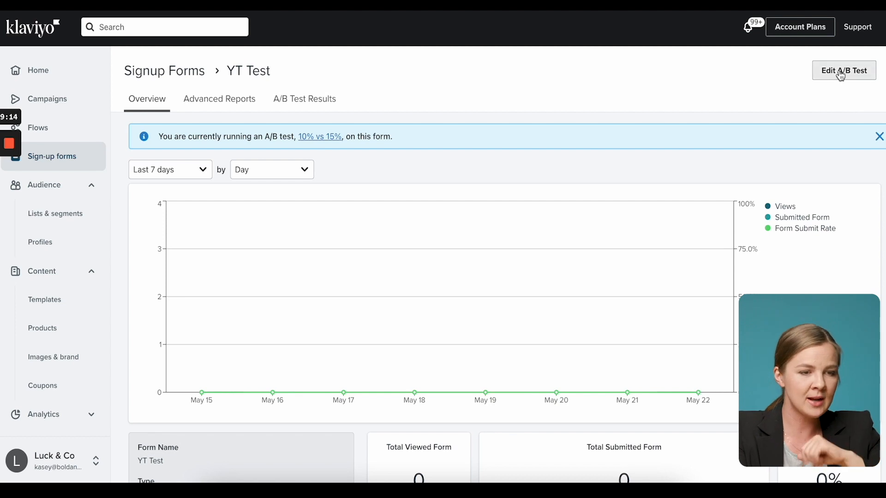
Edit the content of the YT Test form's live A/B test as a new test named "Round 2: 10% vs 15%"
left_click(840, 74)
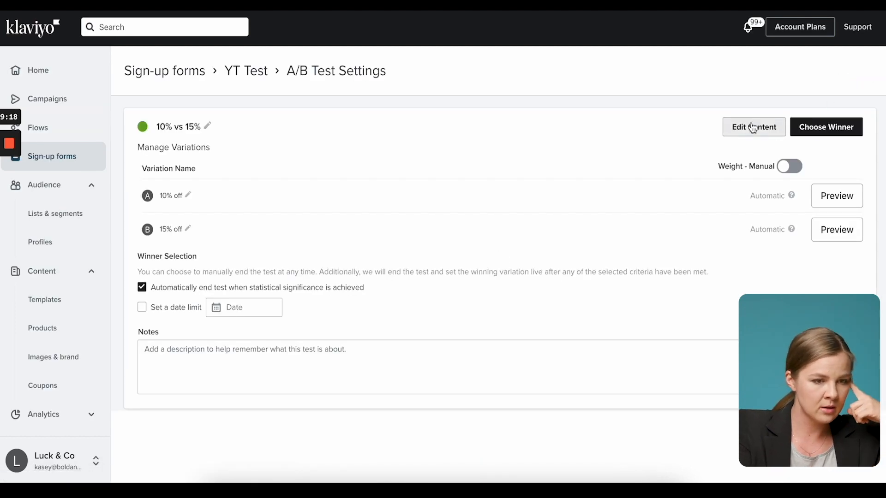
left_click(753, 129)
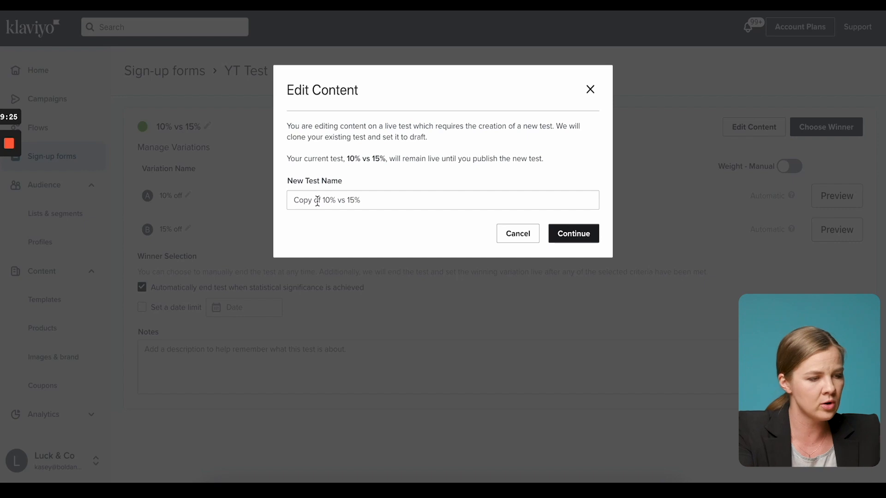
left_click_drag(320, 202, 269, 204)
key("BackSpace")
key("Delete")
type("Round 2:")
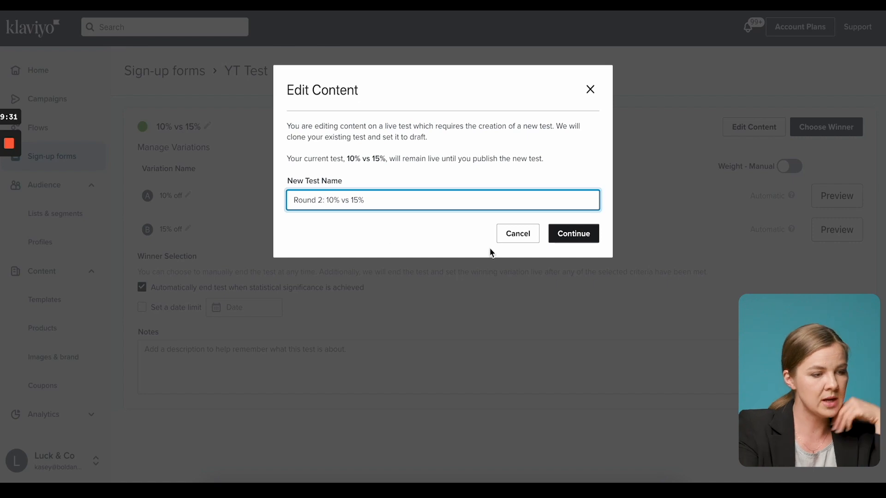
left_click(573, 236)
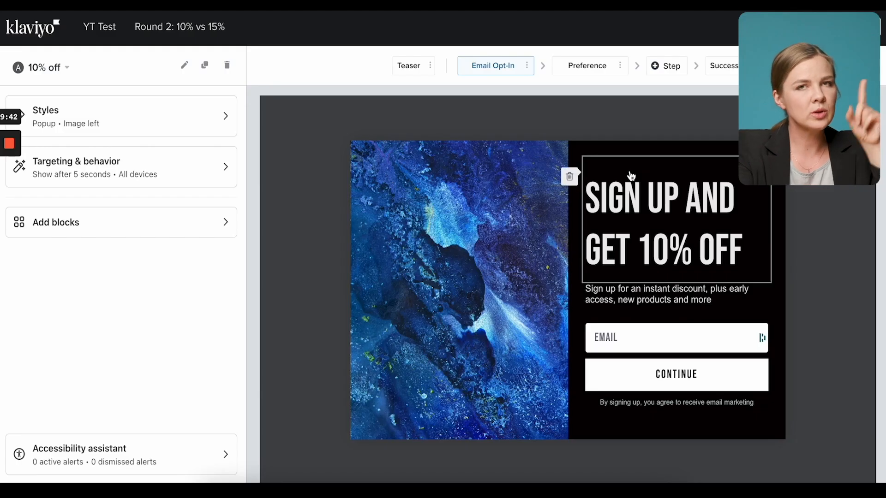
Add a hidden profile property named Popup_Variation to the Continue button of variation A
left_click(646, 378)
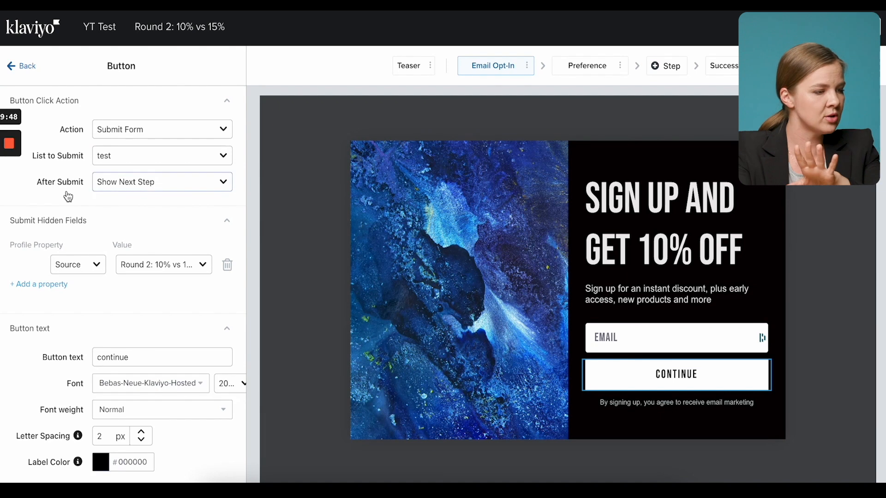
scroll(84, 185, "down", 1)
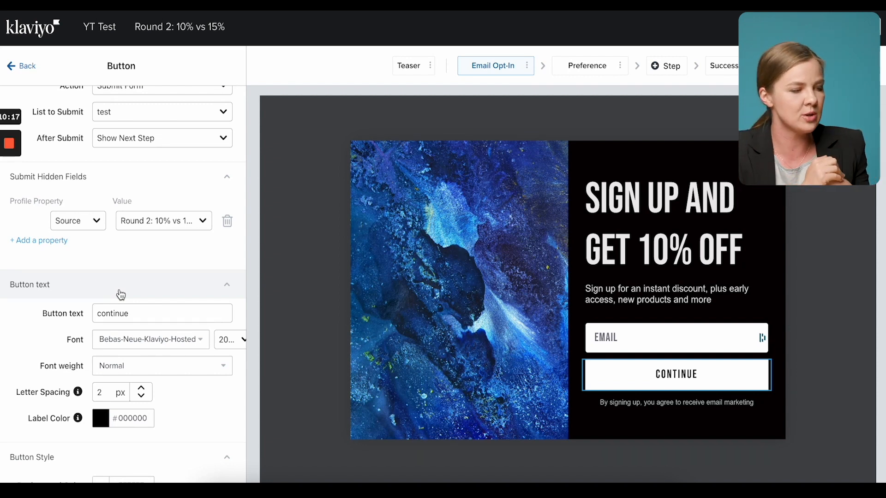
left_click(44, 247)
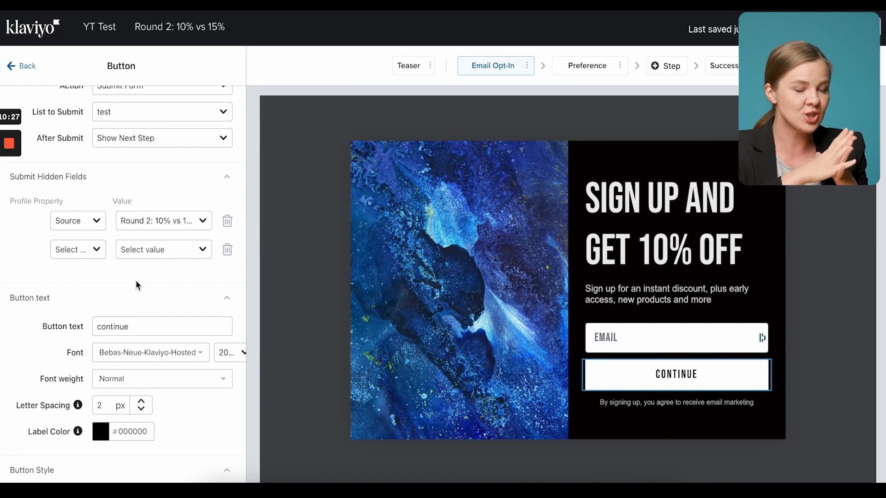
scroll(136, 281, "up", 1)
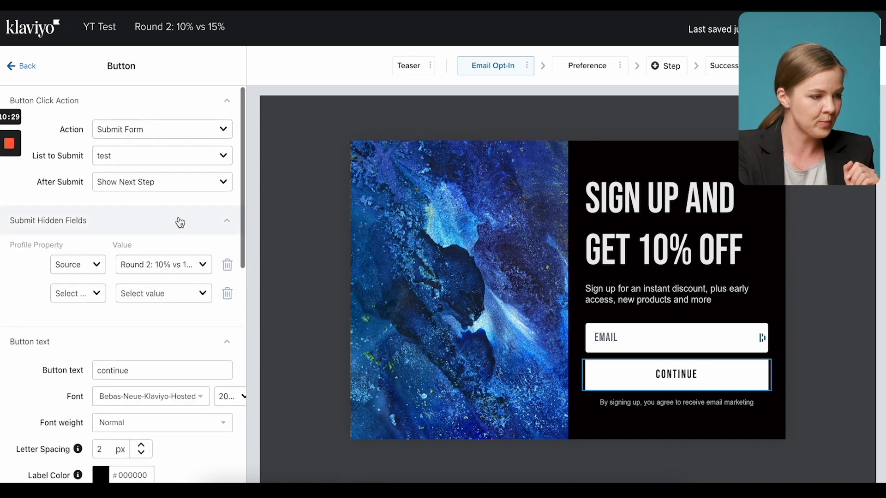
scroll(174, 261, "down", 1)
left_click(68, 244)
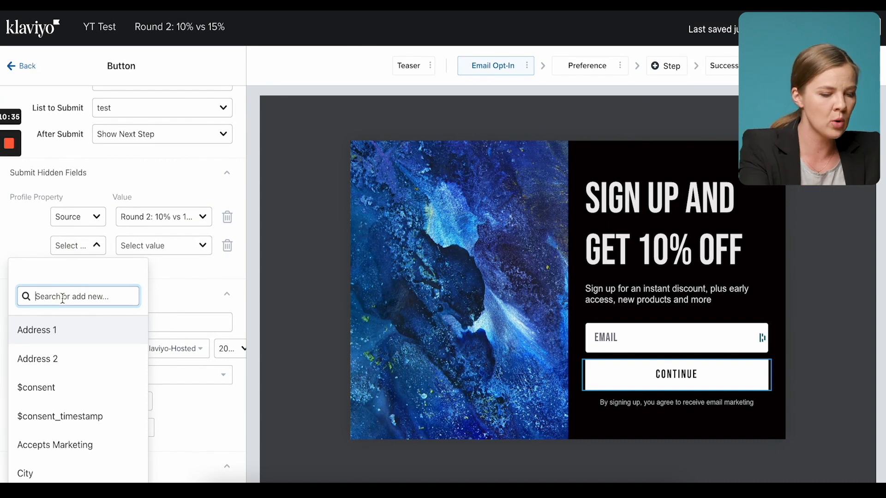
type("Popup_Variation")
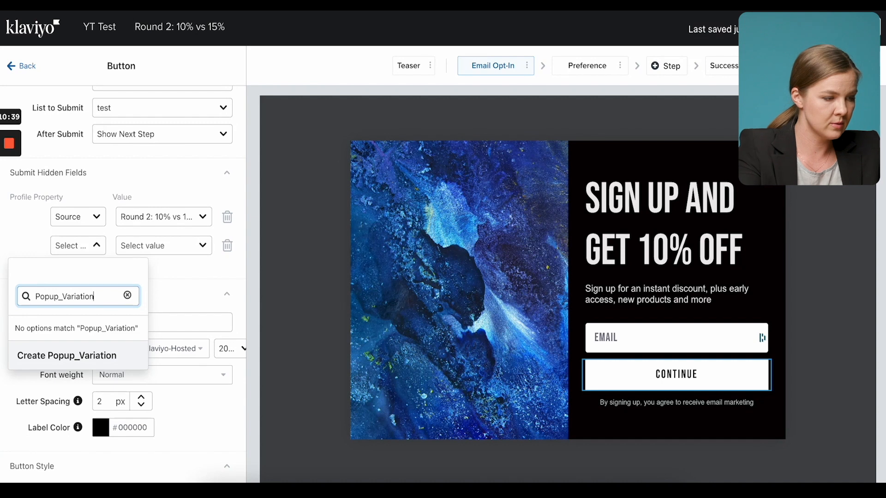
left_click(81, 352)
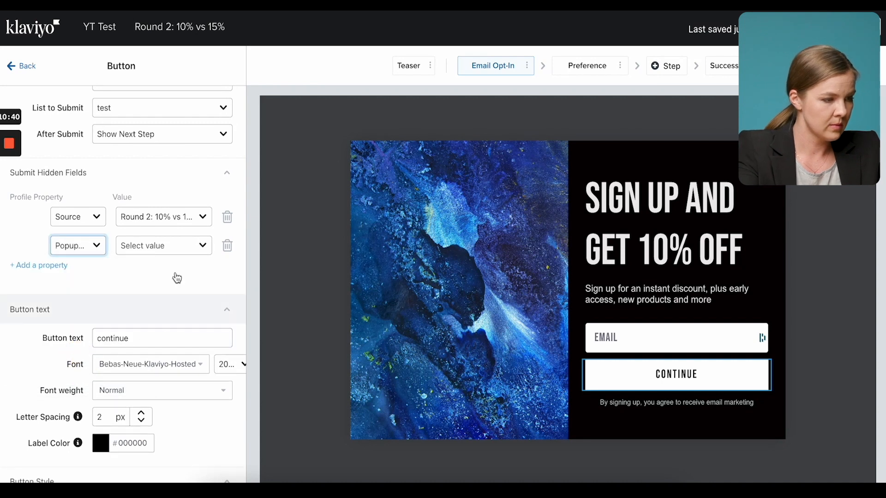
Set the Popup_Variation property's value to "Var A - 10% off" and return to the form overview
left_click(166, 247)
left_click(150, 277)
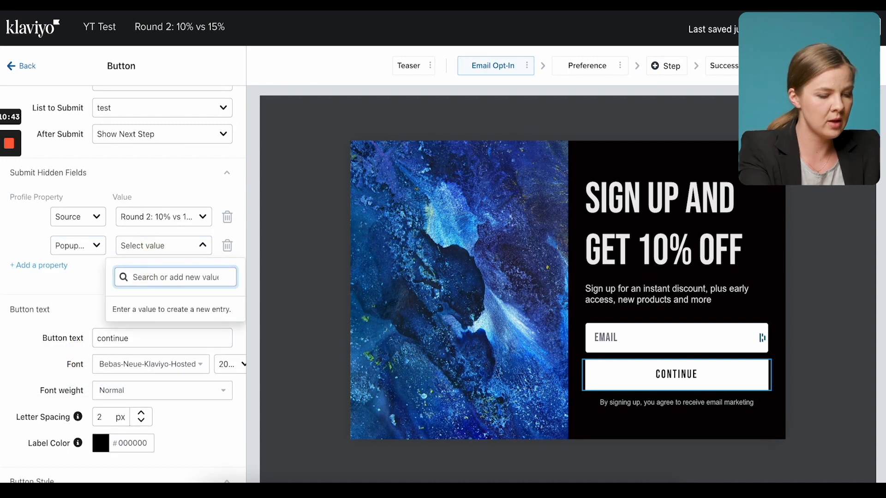
type("Var A - 10% off")
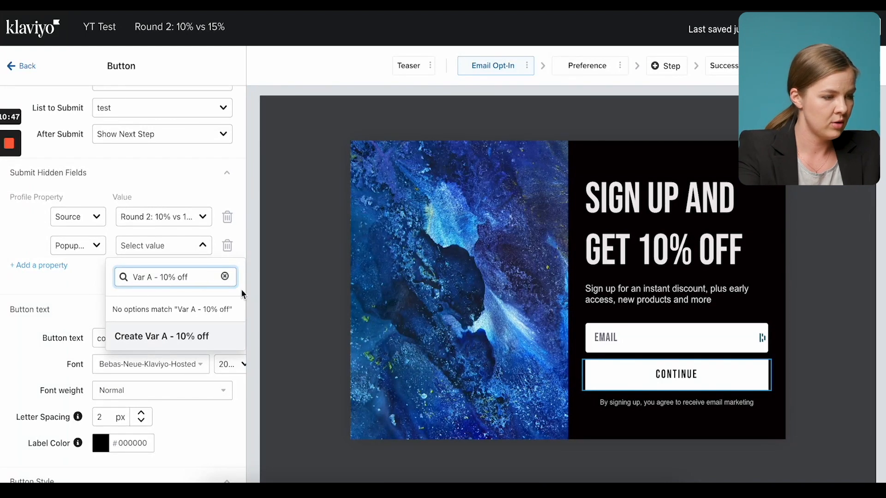
left_click(175, 339)
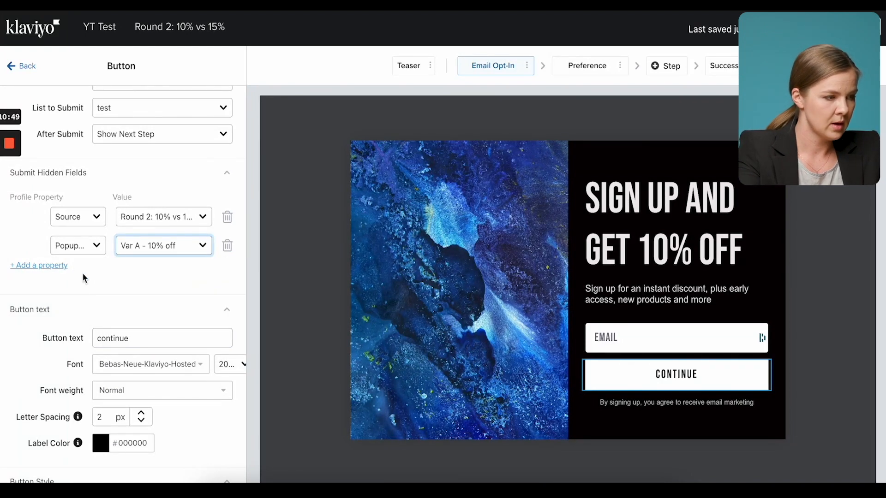
left_click(21, 66)
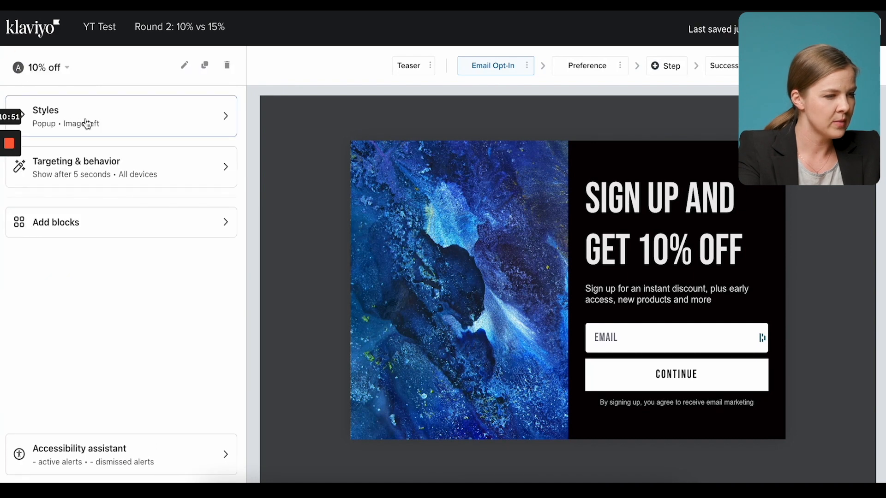
Add an empty hidden profile property to the Continue button of variation B (15% off)
left_click(56, 75)
left_click(83, 133)
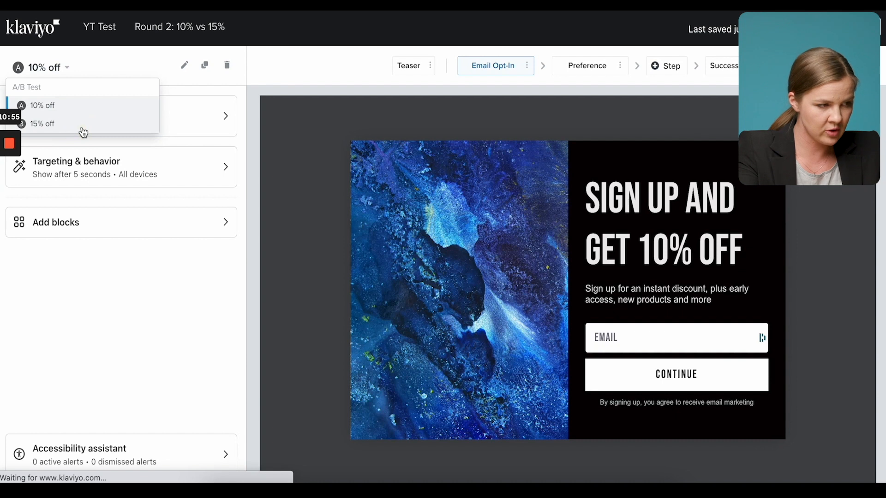
left_click(719, 382)
left_click(46, 286)
left_click(72, 294)
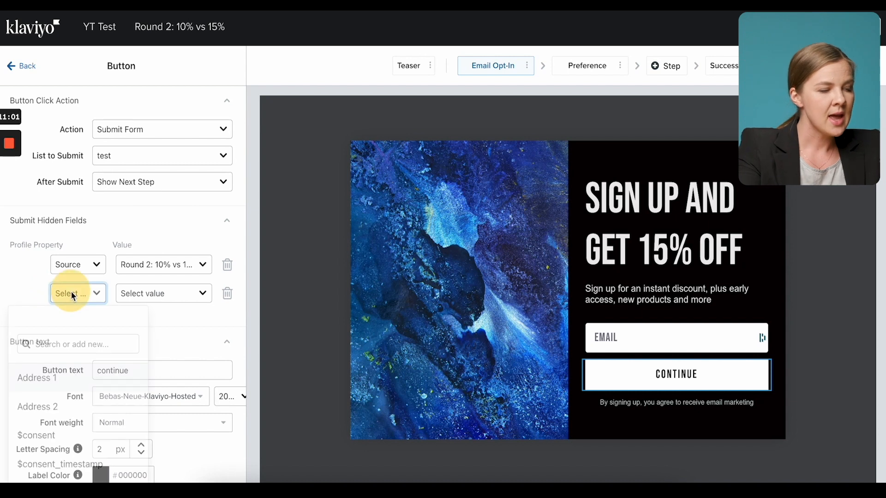
left_click(55, 345)
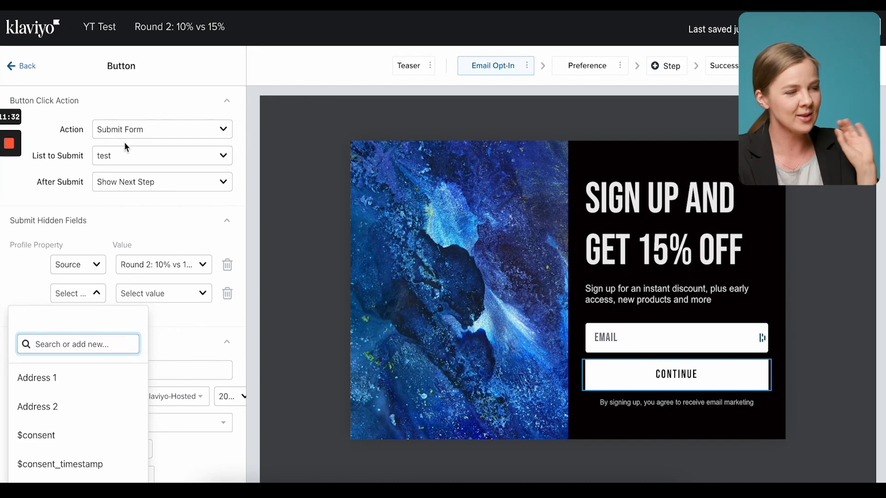
left_click(34, 67)
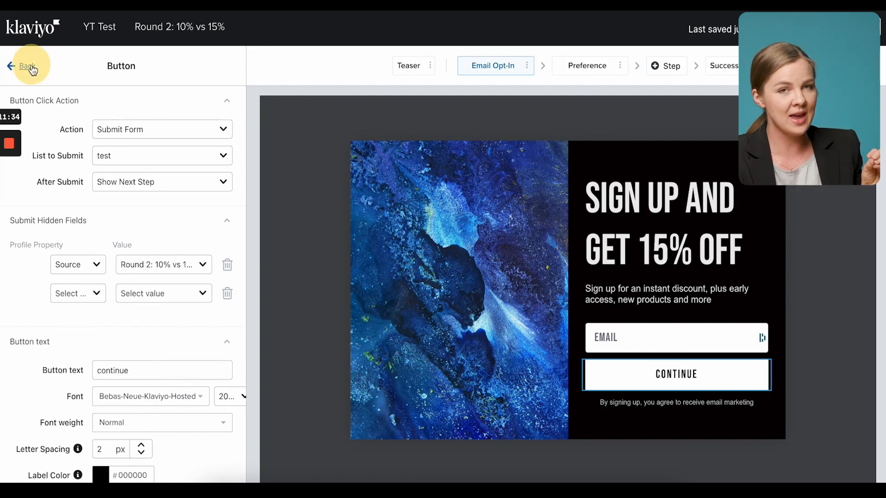
left_click(34, 68)
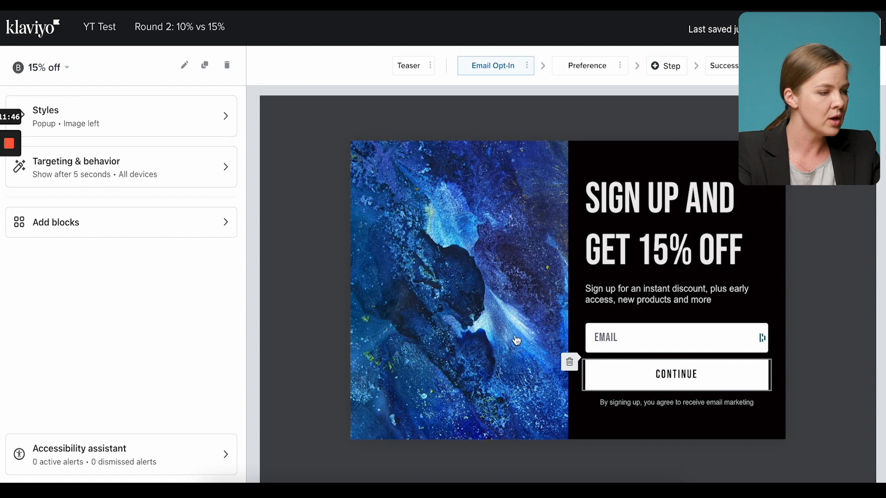
left_click(600, 374)
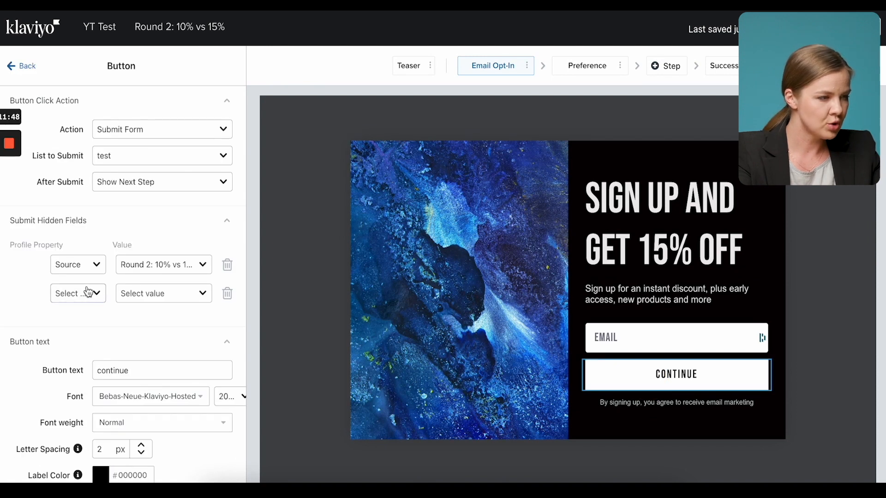
left_click(26, 66)
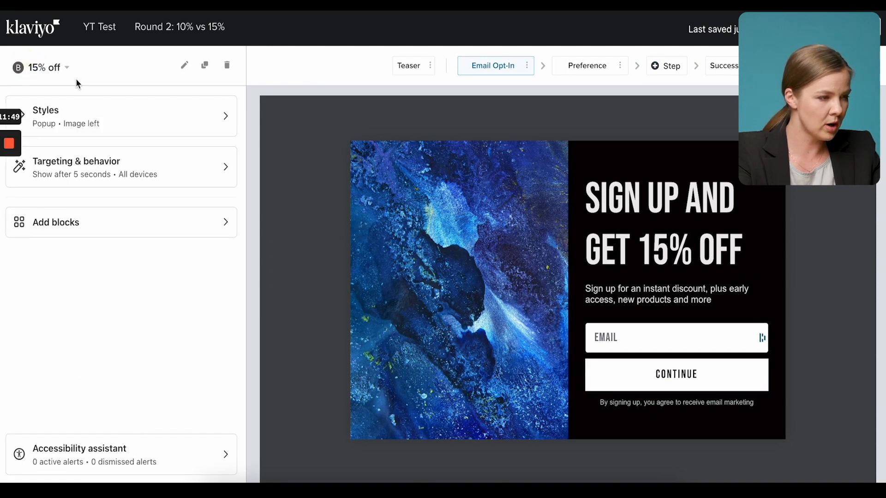
Search for "pop" among the profile properties in the Continue button settings of variation A (10% off), and clear the search
left_click(45, 68)
left_click(46, 126)
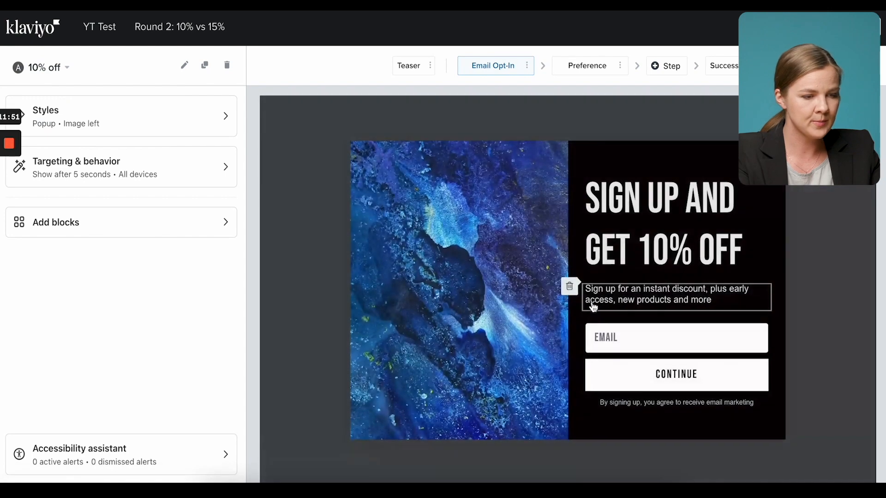
left_click(664, 379)
left_click(87, 294)
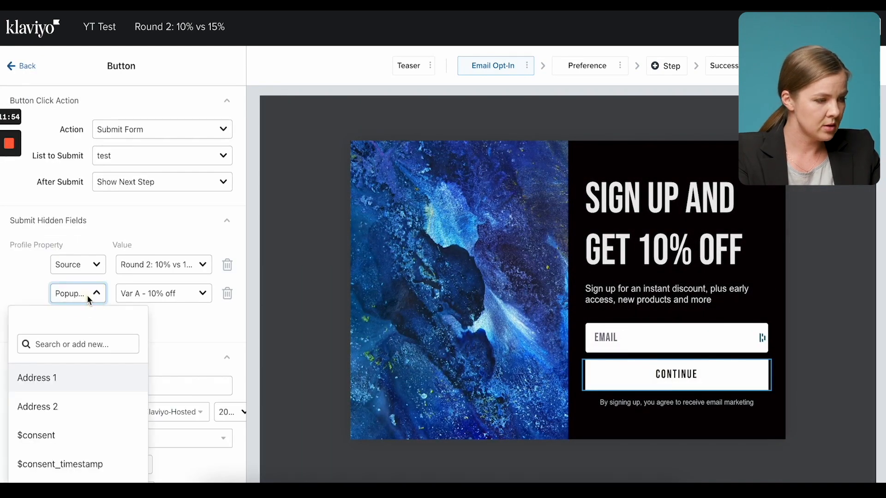
left_click(87, 344)
type("pop")
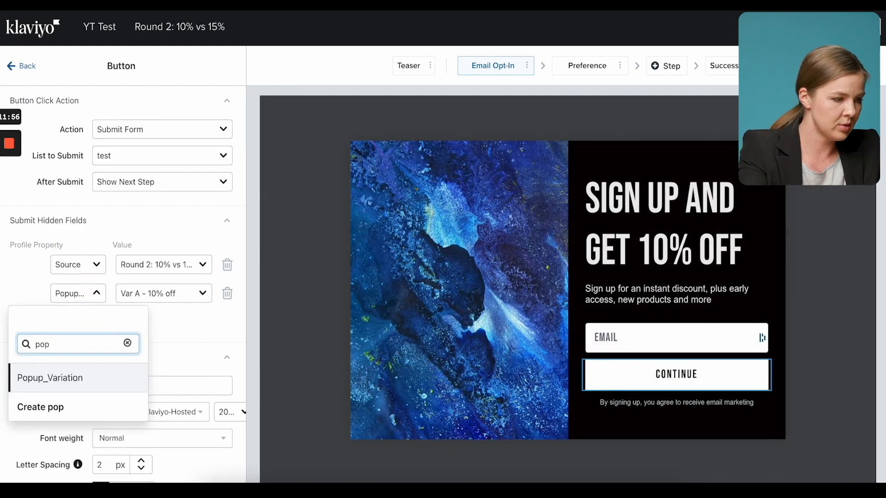
key("ctrl+a")
key("BackSpace")
Enter Popup_Variation in variation A's hidden property search, copy that name and return to the form overview
left_click(61, 293)
left_click(61, 293)
left_click(73, 345)
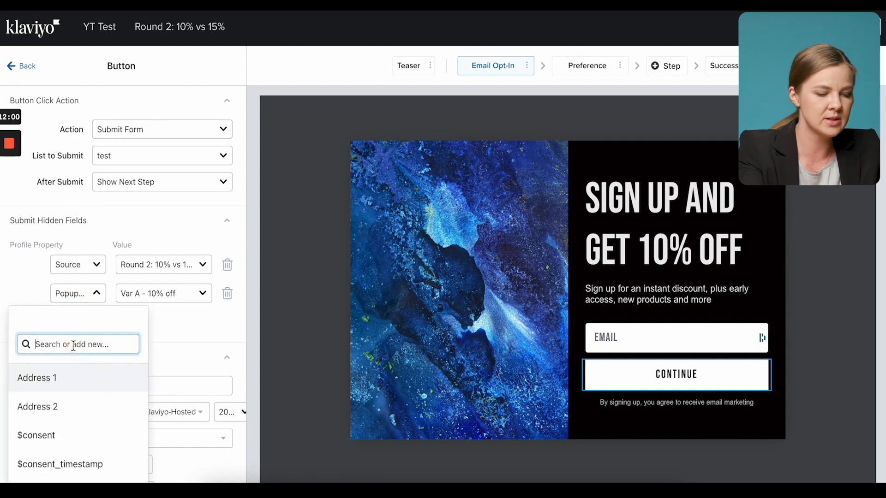
type("Popup")
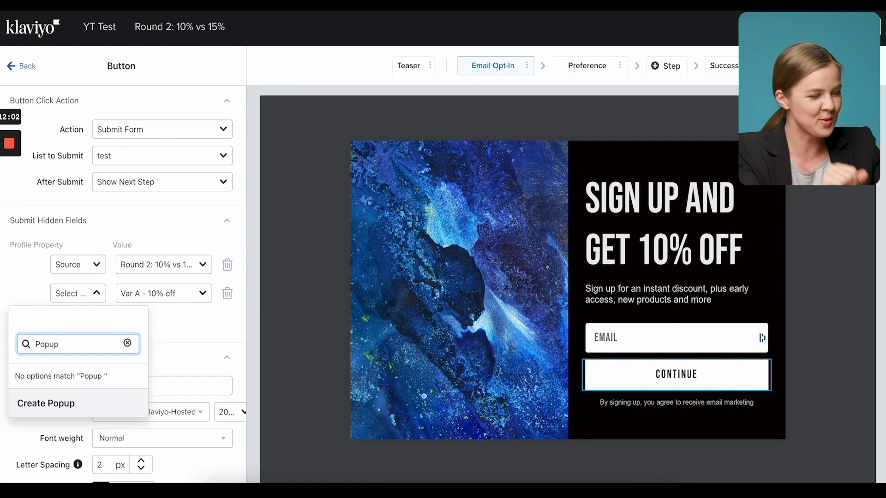
key("BackSpace")
type("_Vr")
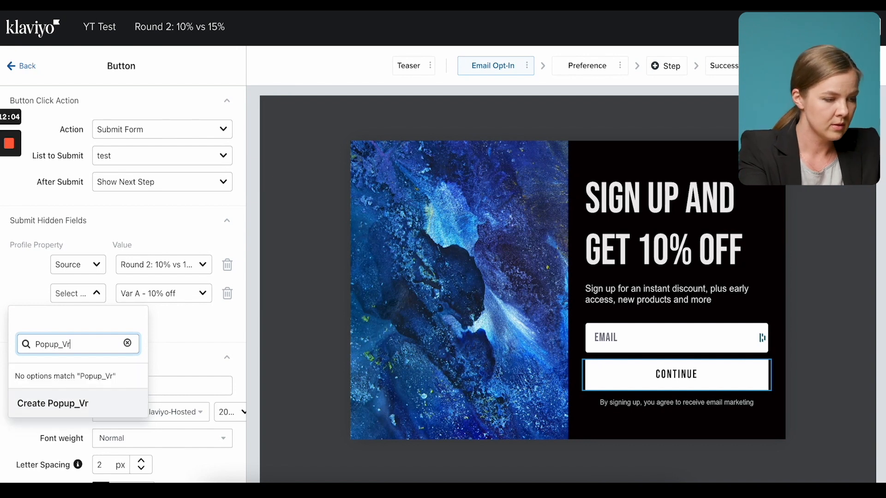
key("BackSpace")
type("at")
key("BackSpace")
type("riation")
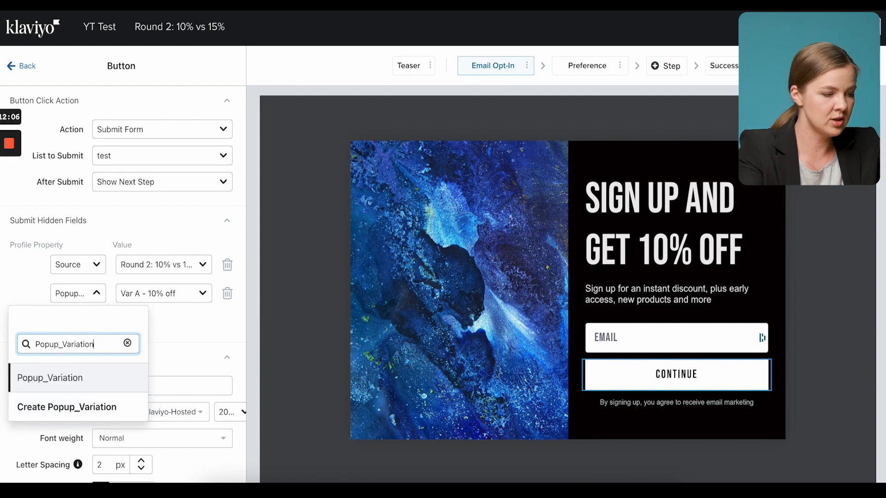
key("ctrl+a")
key("ctrl+c")
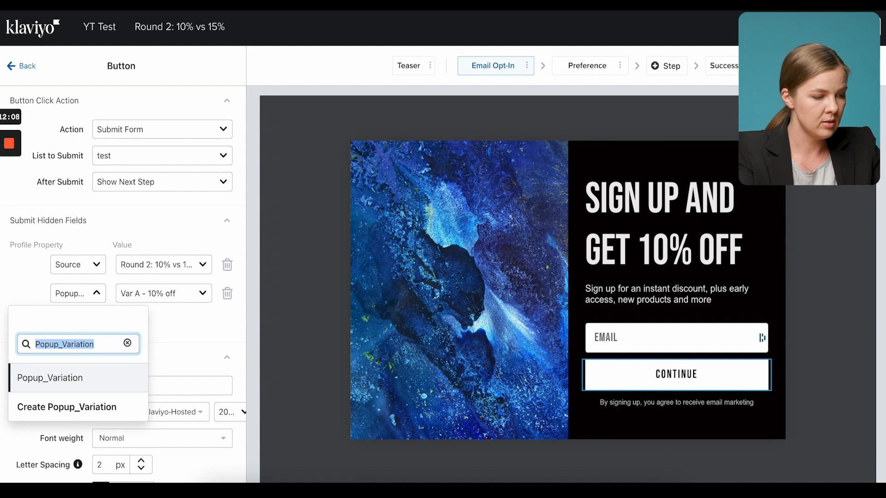
left_click(168, 334)
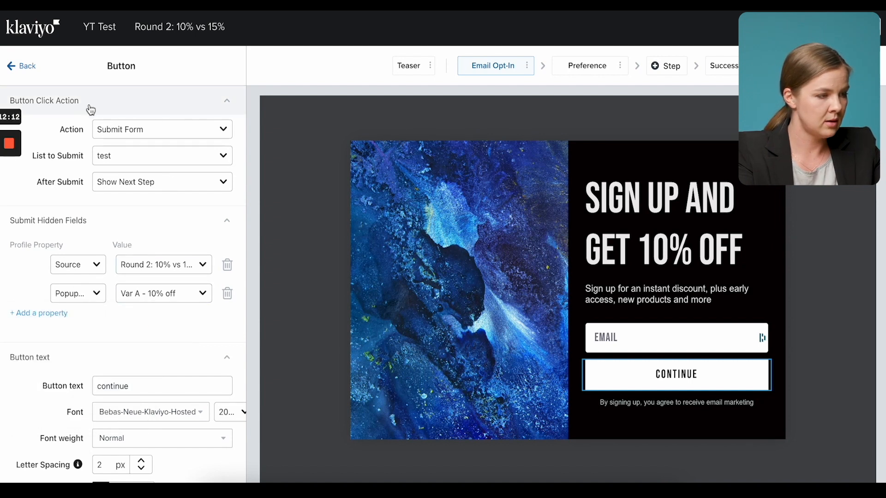
left_click(27, 70)
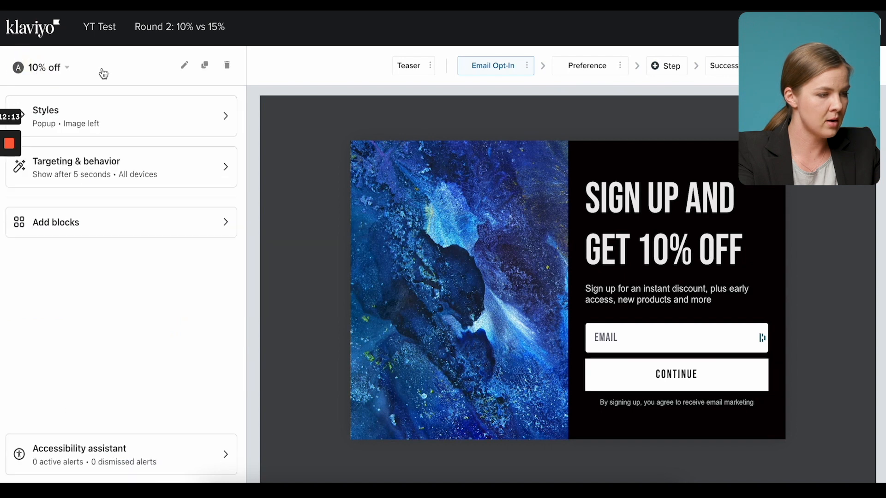
Replace the empty hidden property on variation B's Continue button with a new one named Popup_Variation, using the copied name
left_click(59, 74)
left_click(46, 124)
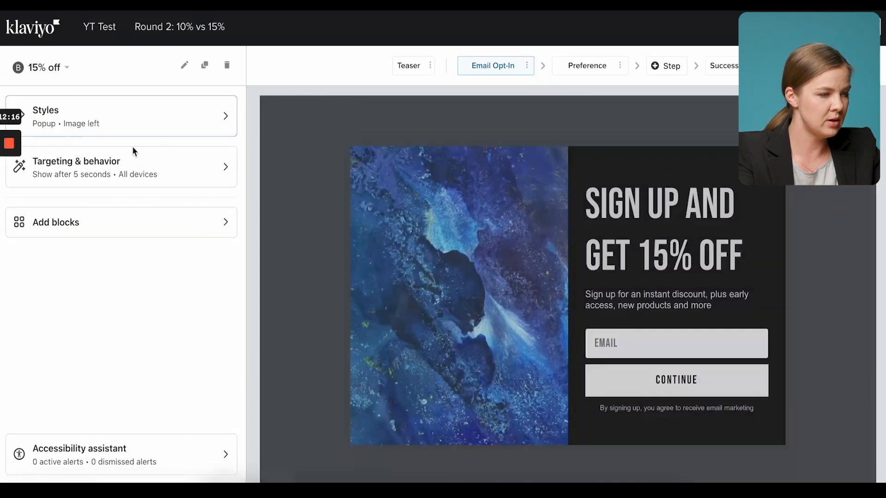
left_click(625, 373)
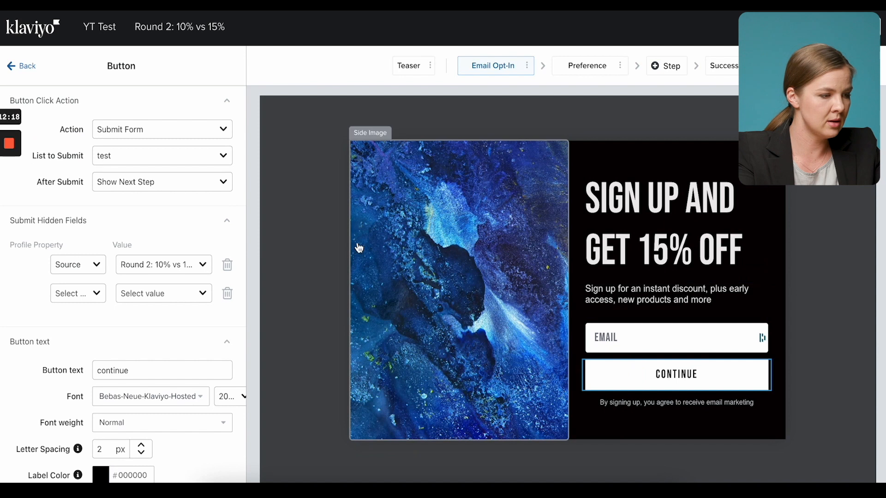
left_click(226, 294)
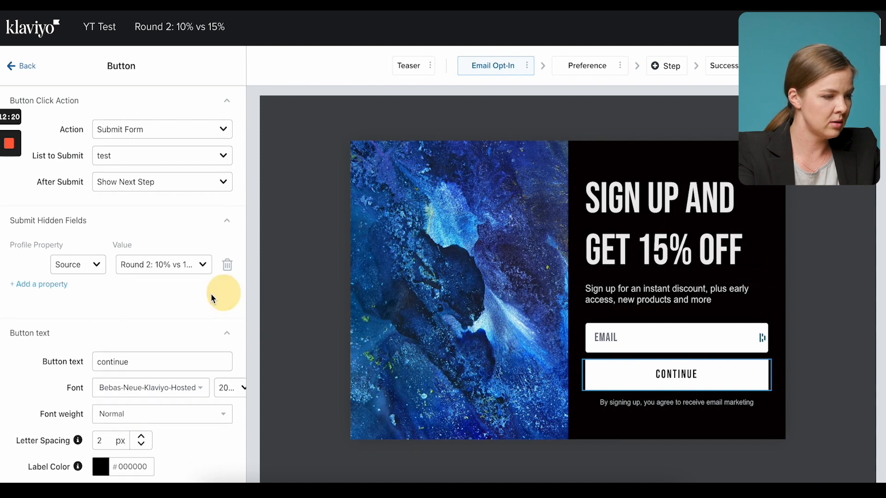
left_click(50, 285)
left_click(76, 293)
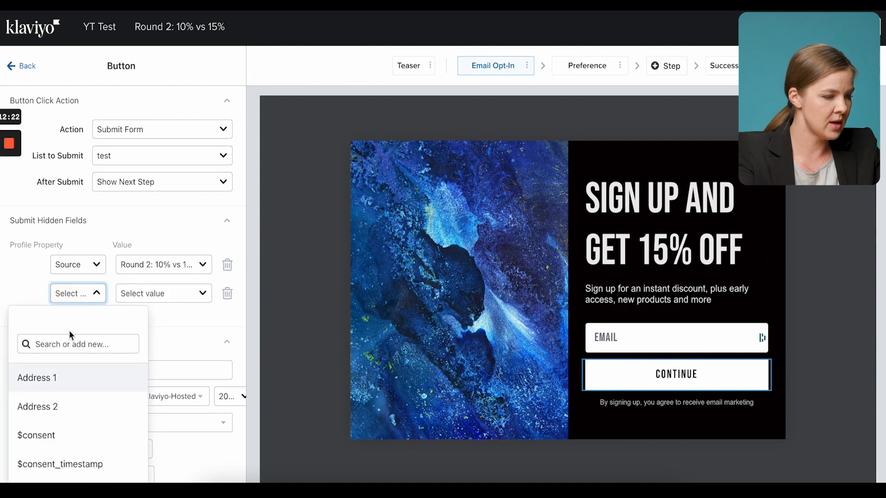
key("ctrl+v")
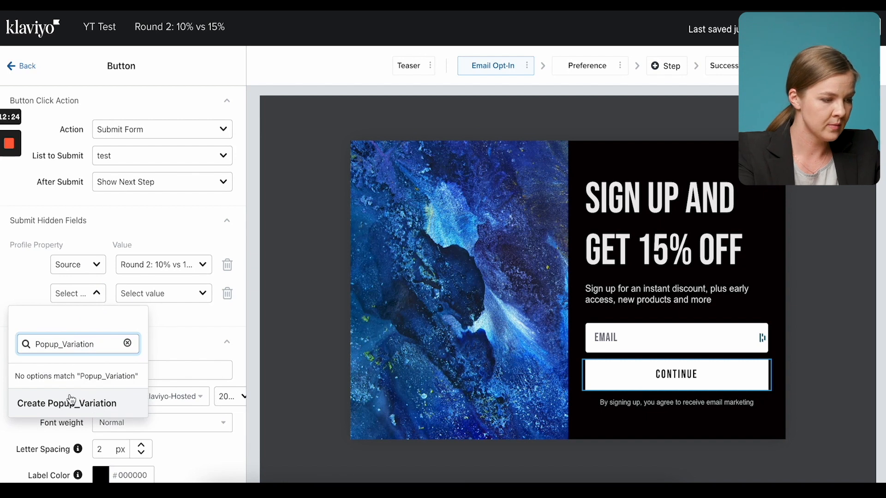
left_click(126, 405)
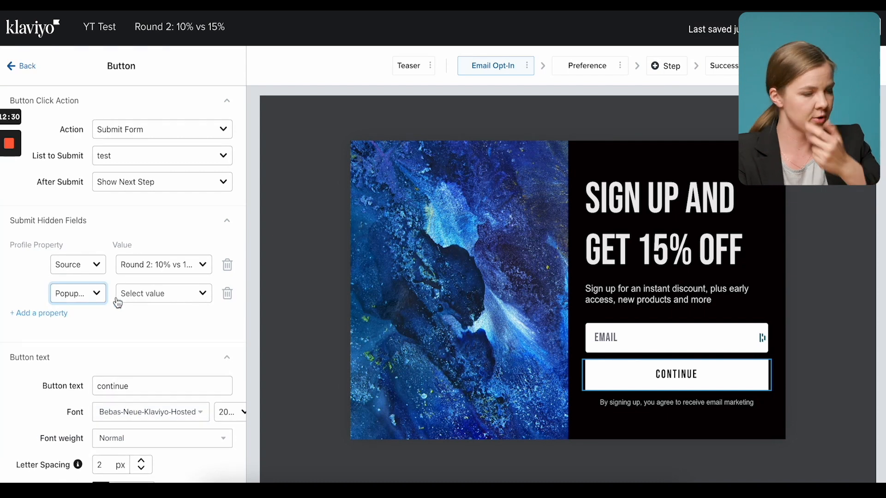
Set variation B's Popup_Variation value to "Var B - 15% off" and return to the form overview
left_click(176, 296)
left_click(155, 323)
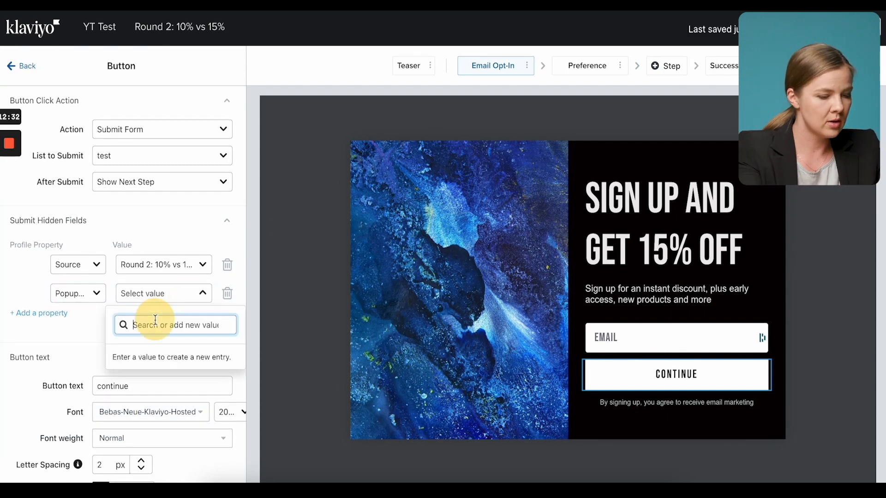
type("Var B - 12")
key("BackSpace")
type("5% off")
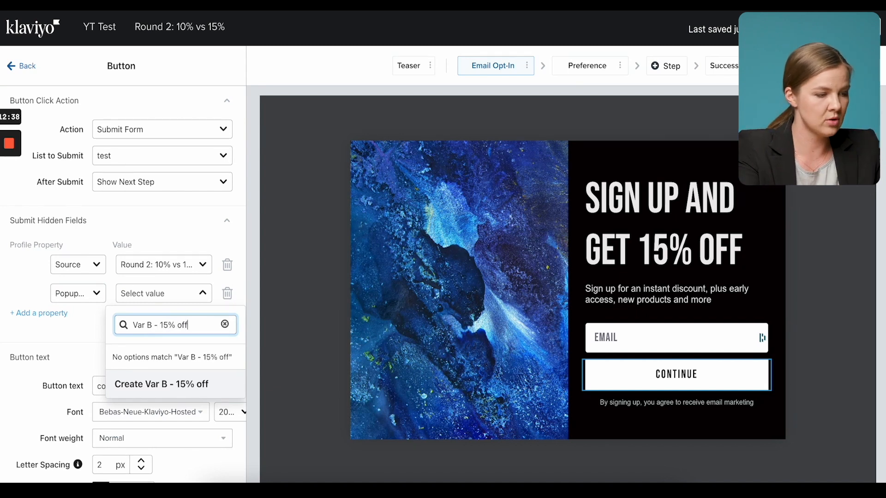
left_click(167, 391)
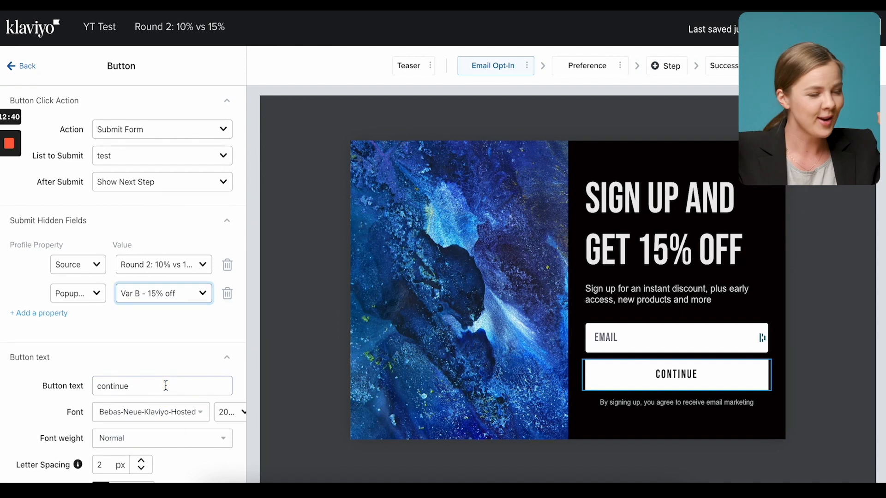
left_click(97, 333)
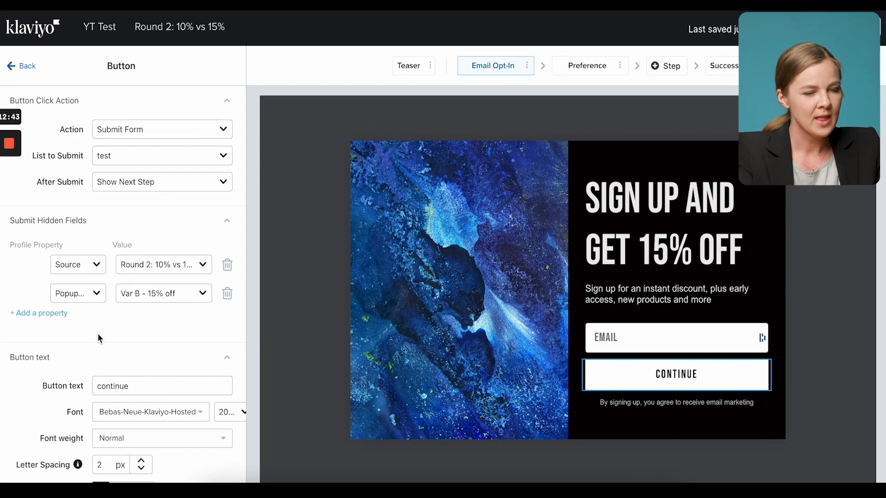
left_click(23, 66)
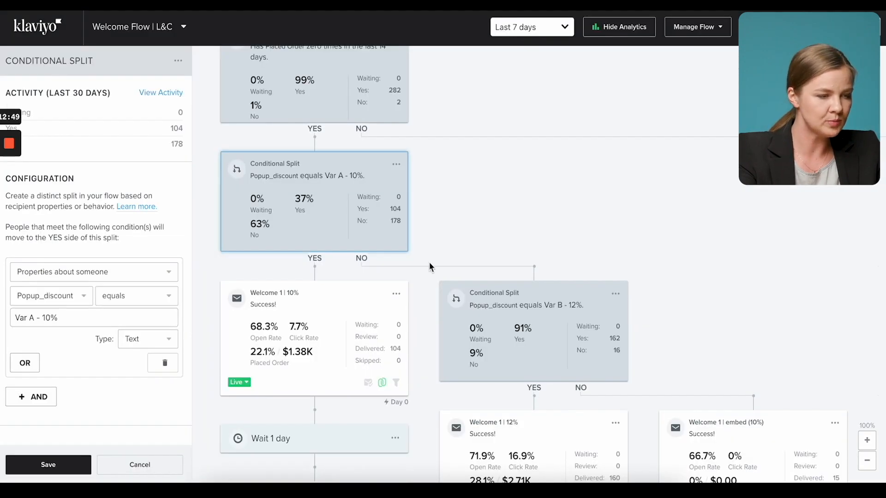
Review the Welcome Flow's Popup_discount conditional splits and reopen the Popup_Variation property selection on variation B's Continue button
scroll(431, 263, "up", 1)
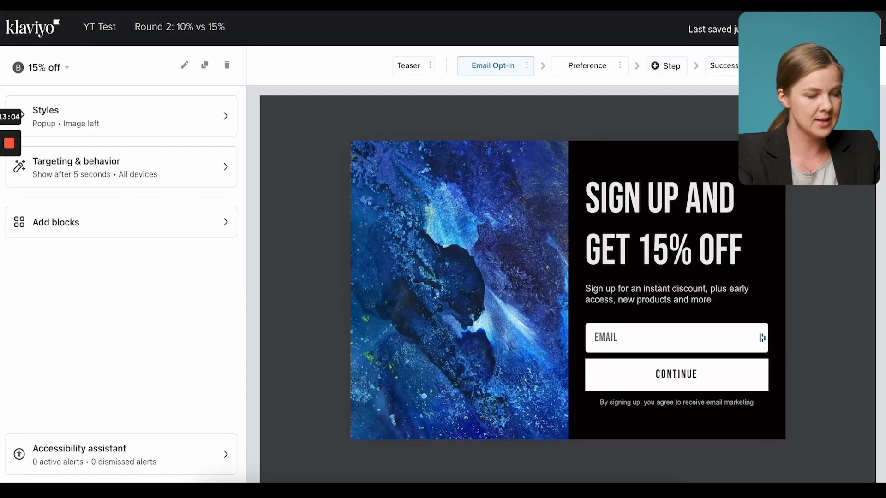
left_click(663, 378)
left_click(78, 297)
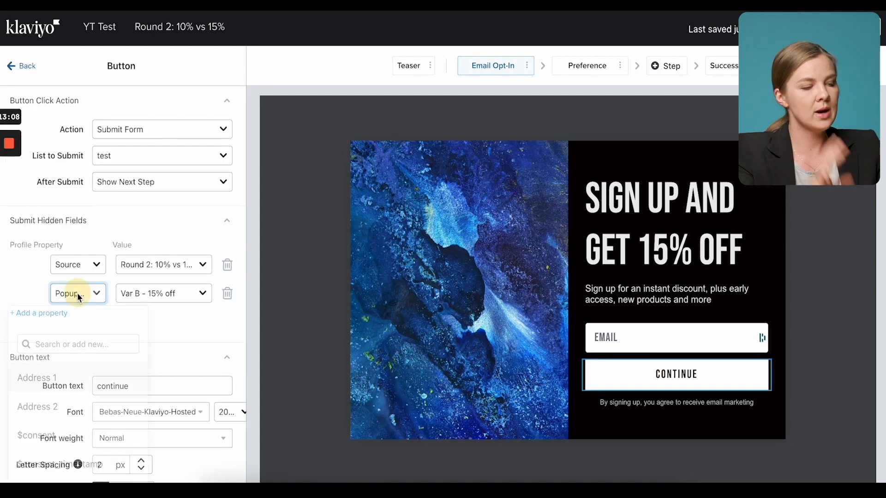